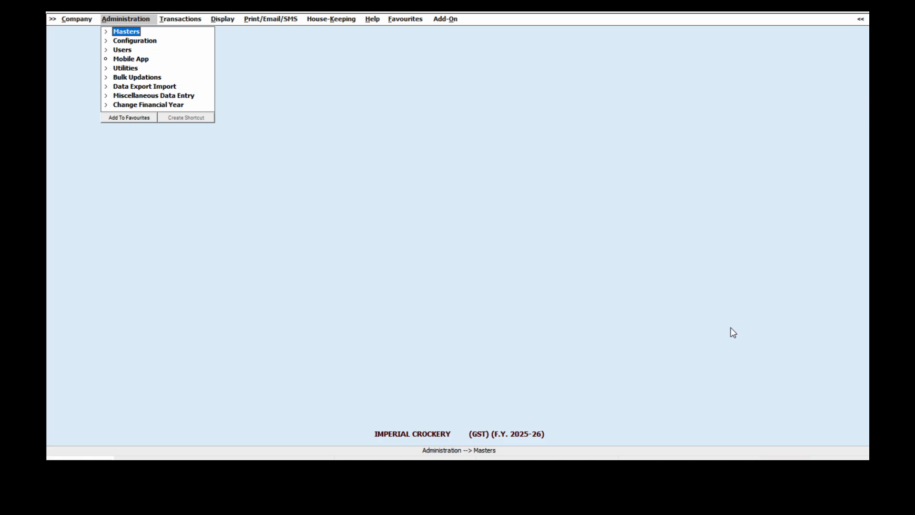
key("Right")
key("Left")
key("Right")
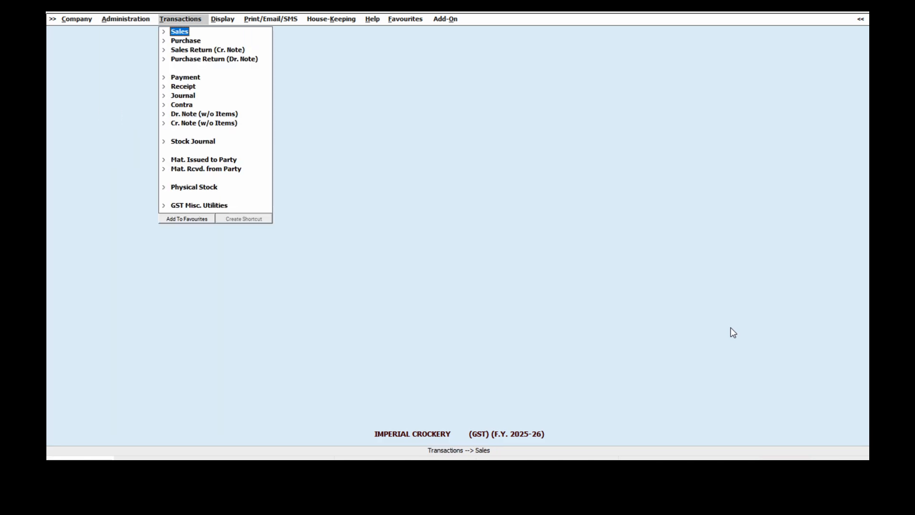
key("Left")
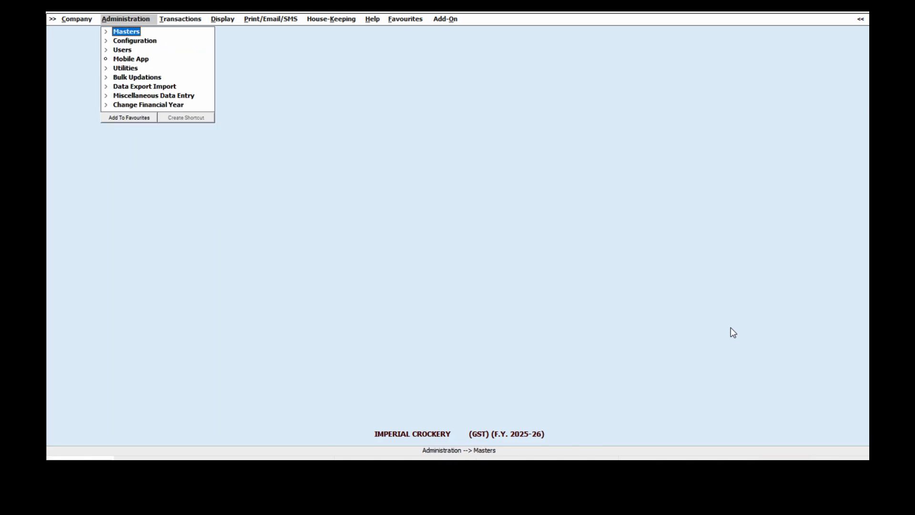
key("Right")
key("Left")
key("Down")
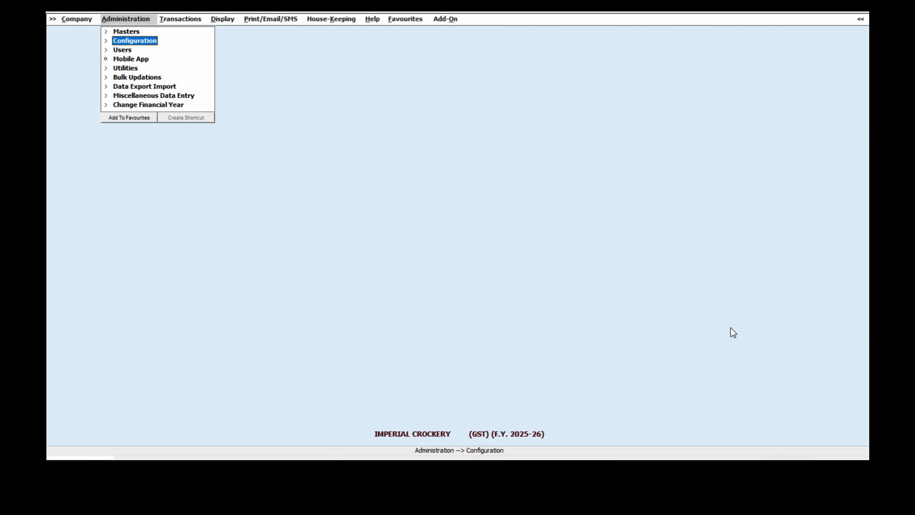
key("Up")
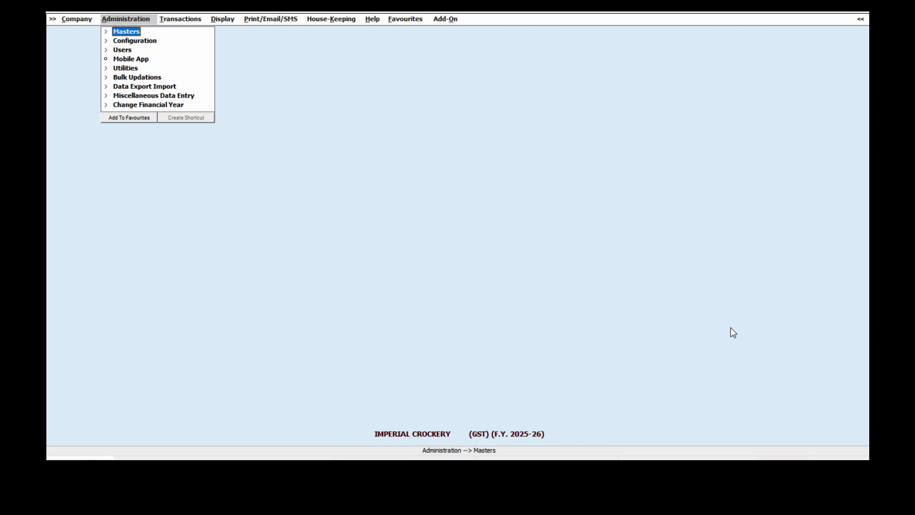
key("Down")
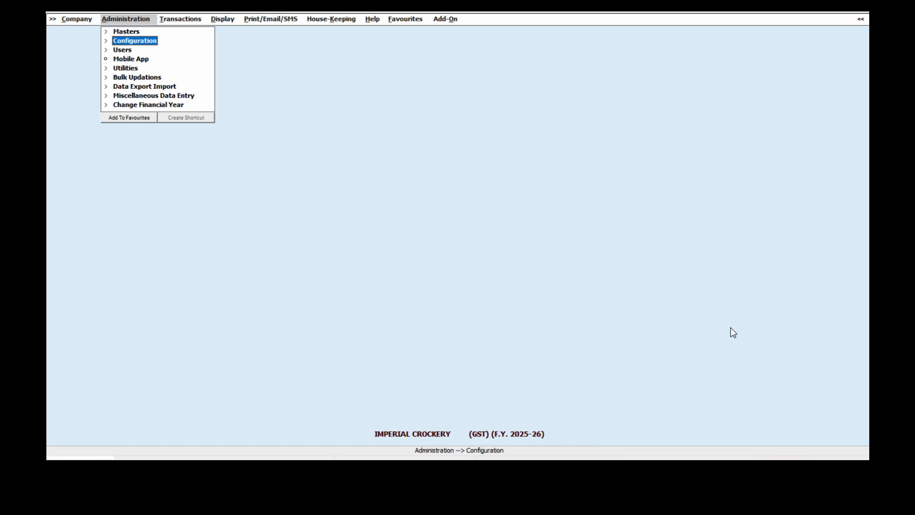
key("Up")
key("Right")
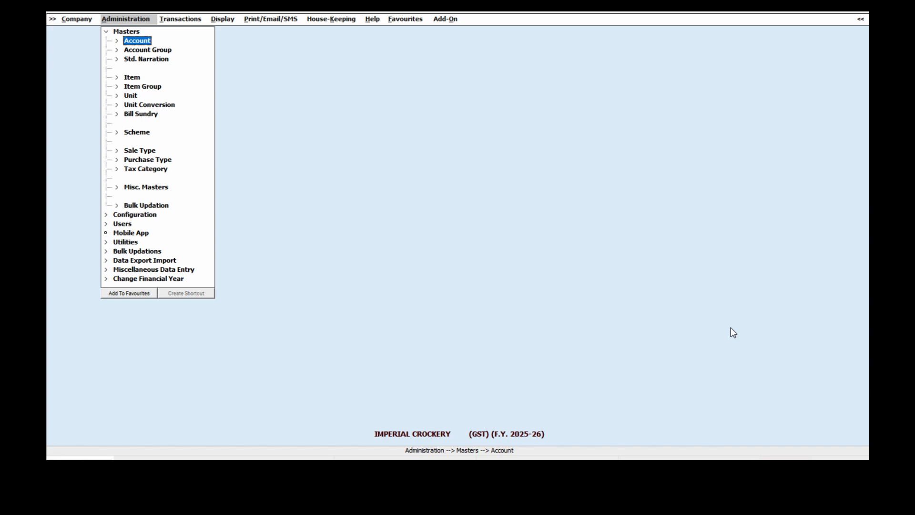
key("Down")
key("Down")
key("Down")
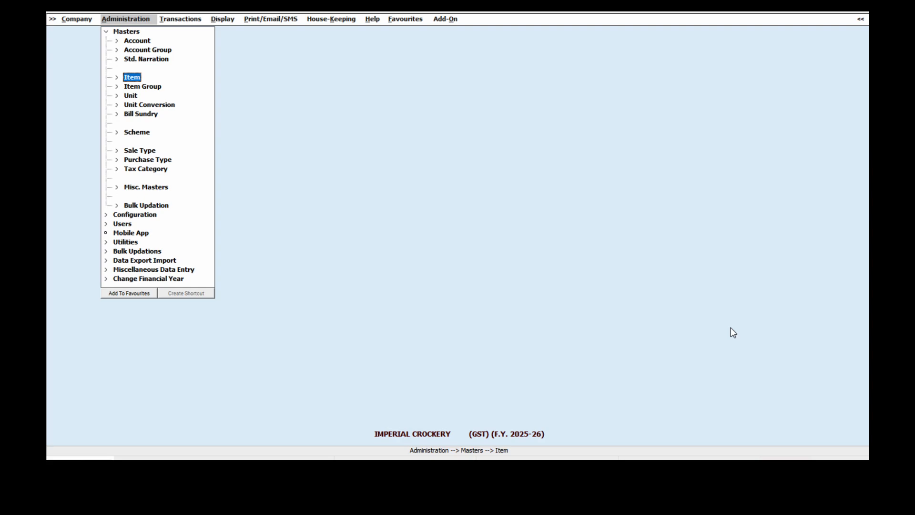
key("Down")
key("Up")
key("Return")
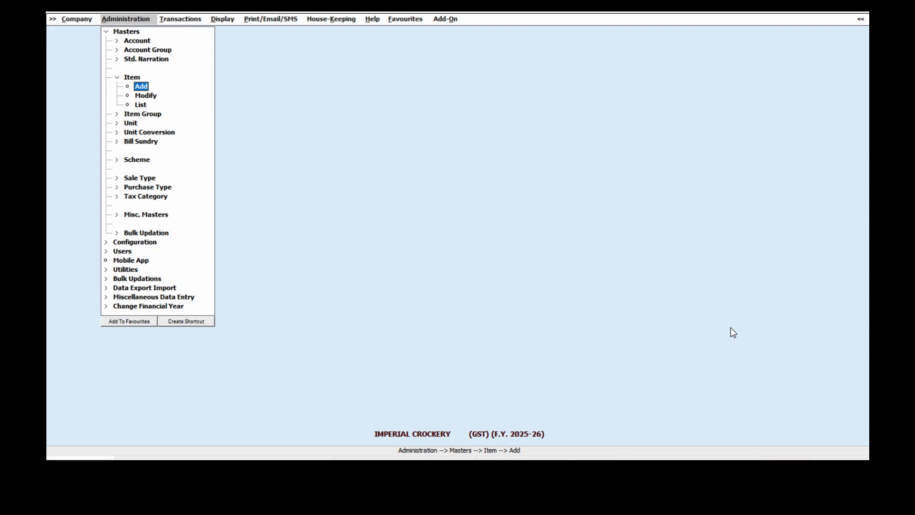
key("Down")
key("Down")
key("Up")
key("Up")
key("Down")
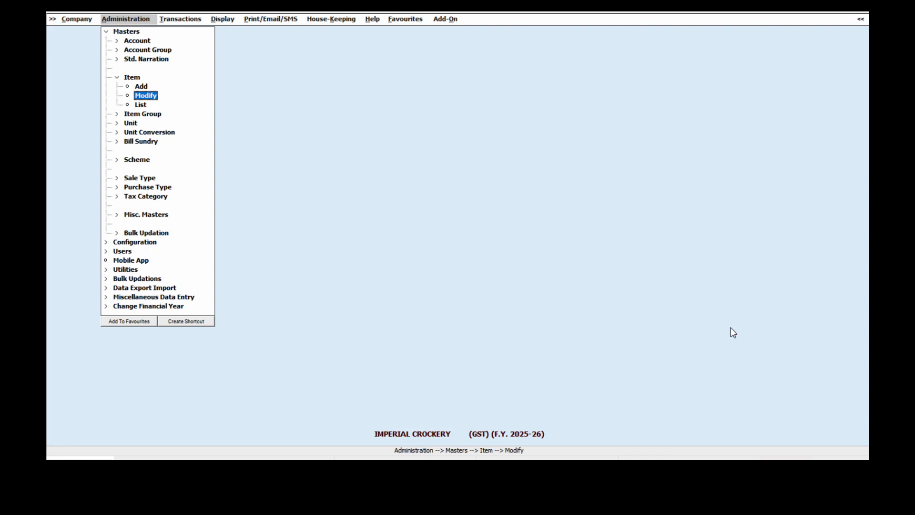
key("Down")
key("Up")
key("Down")
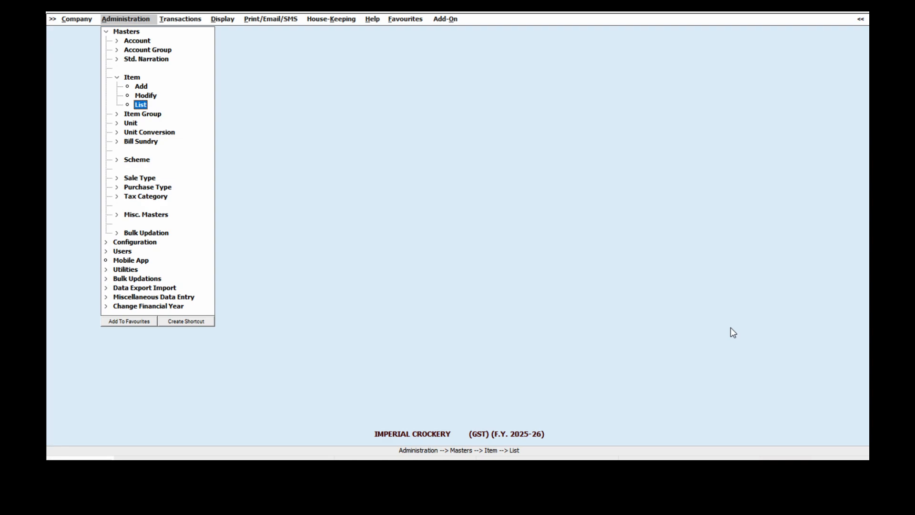
key("Up")
key("Up")
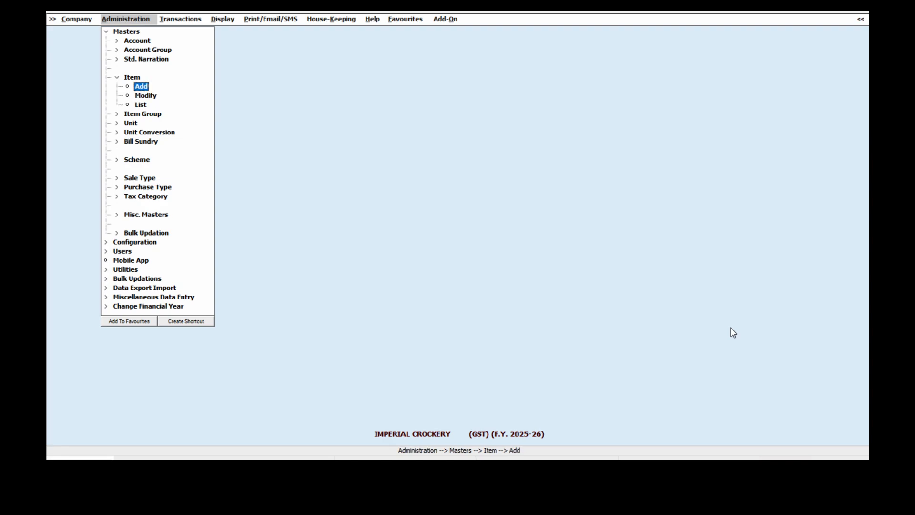
key("Return")
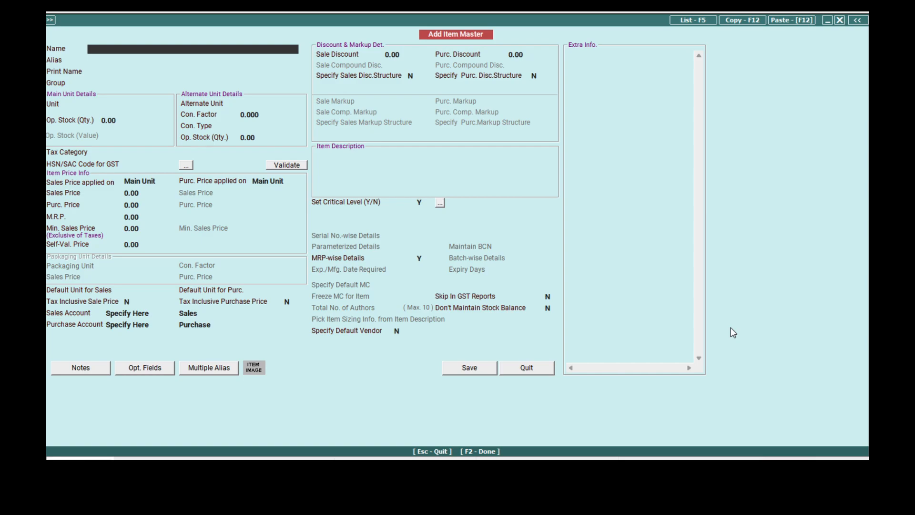
key("Escape")
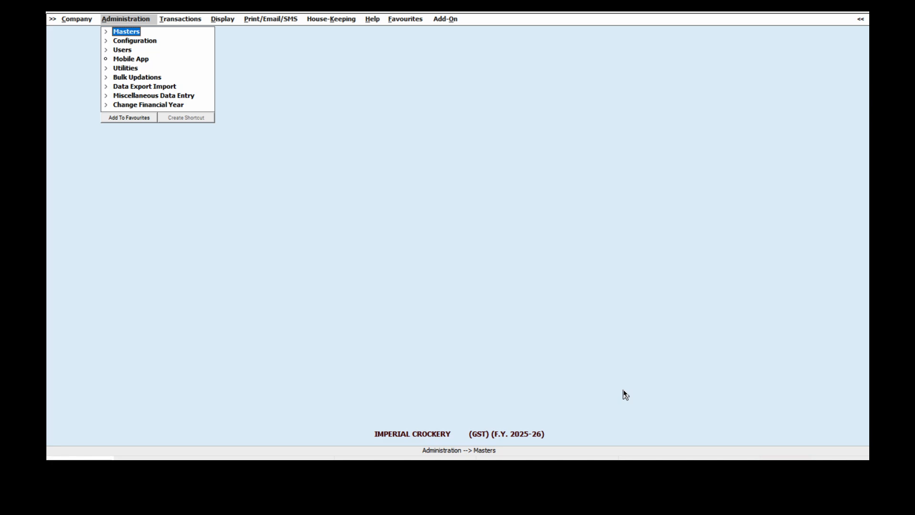
Open a blank item master form for adding a new item.
key("Right")
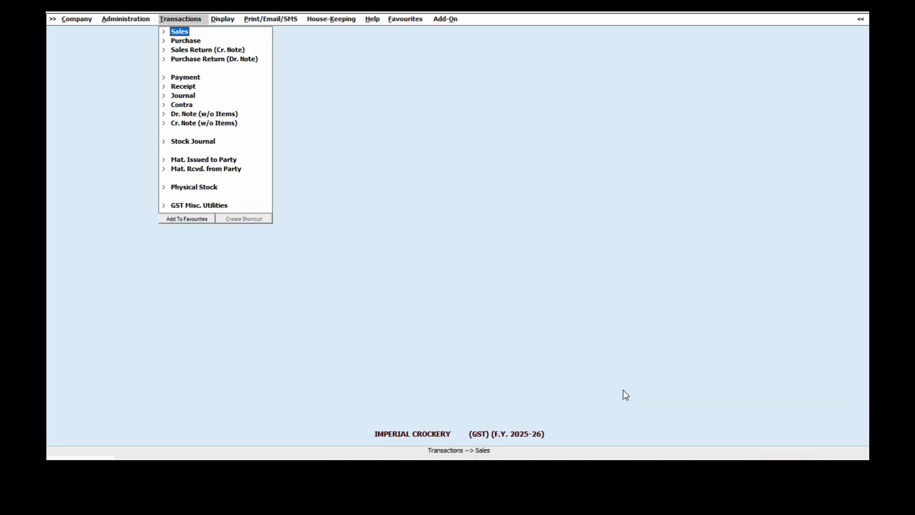
key("Left")
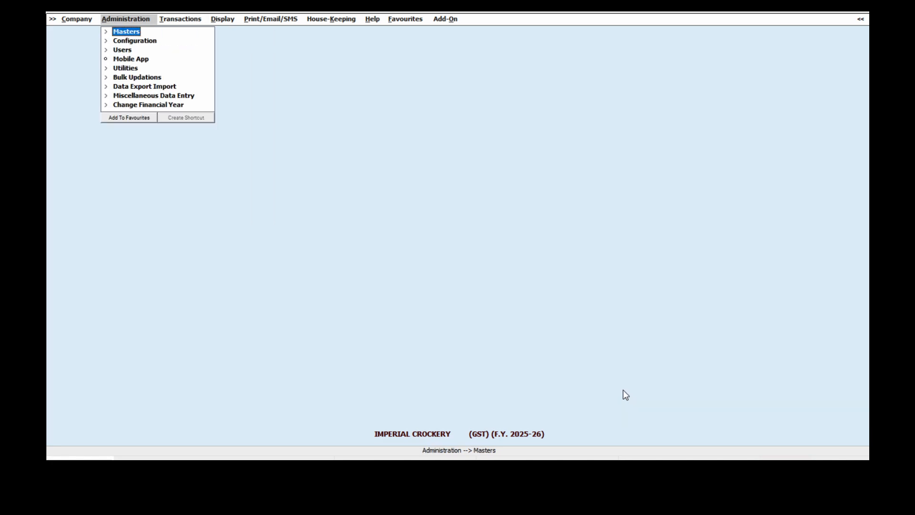
key("Right")
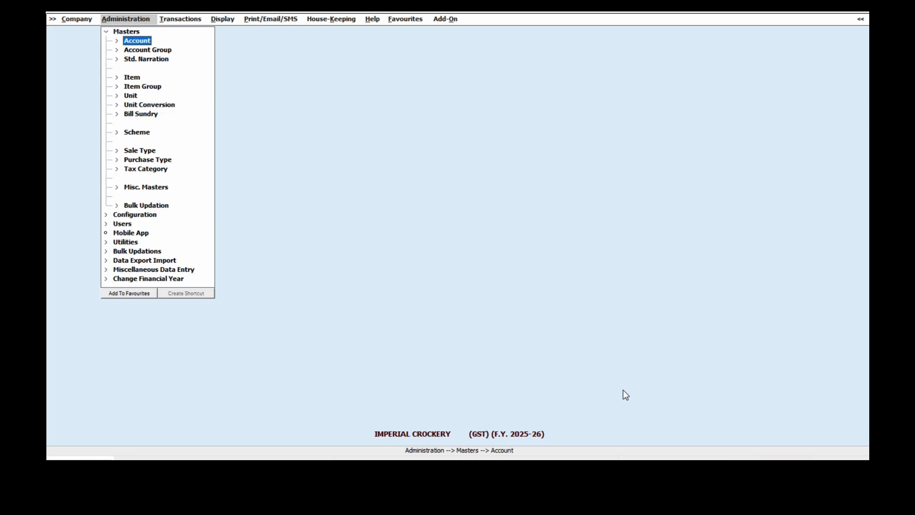
key("Down")
key("Down")
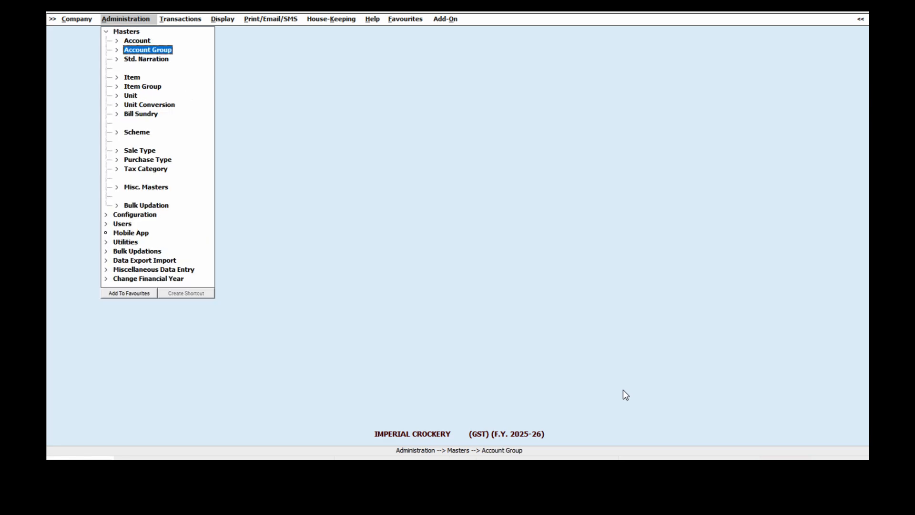
key("Down")
key("Down")
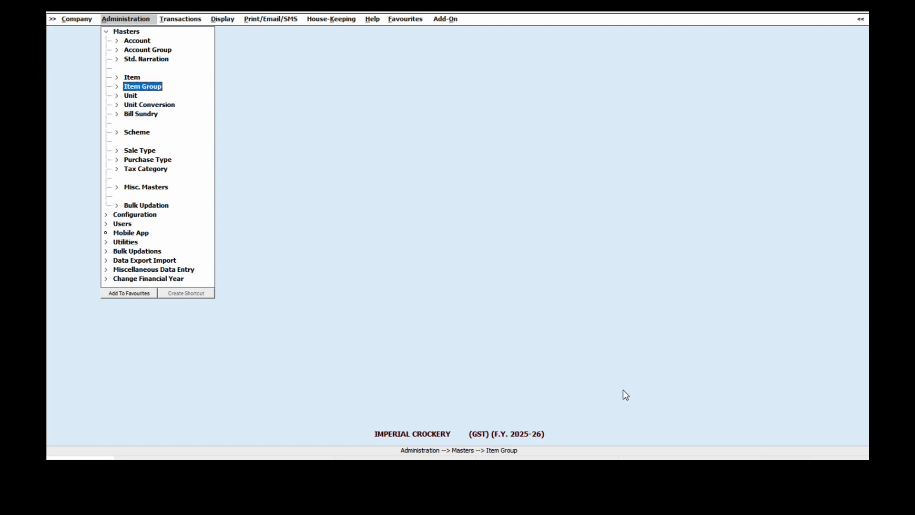
key("Up")
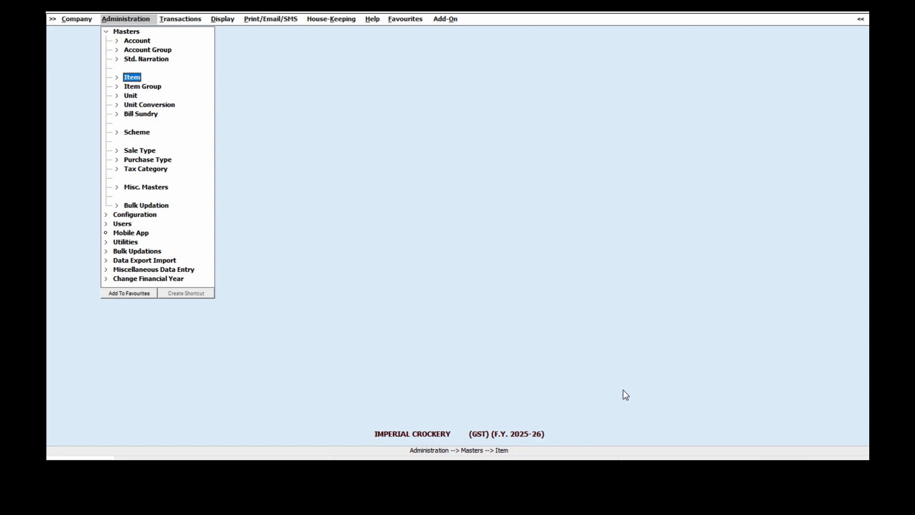
key("Return")
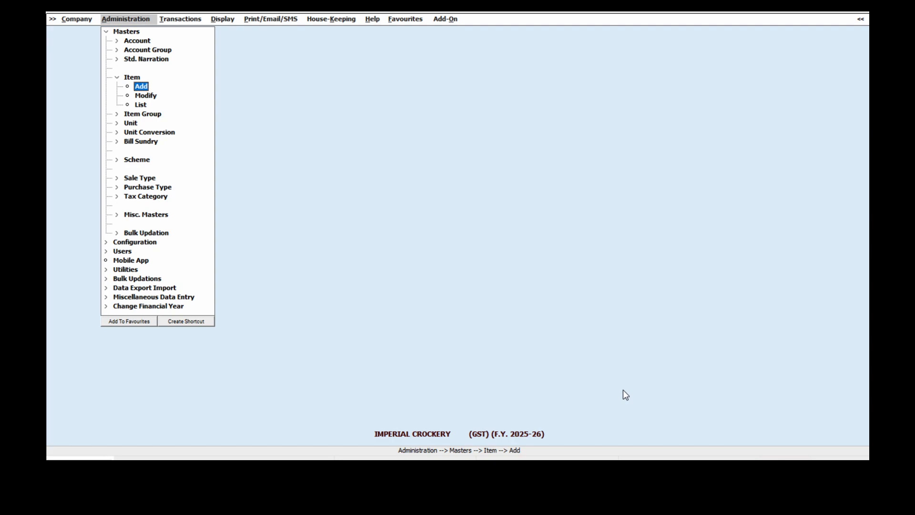
key("Down")
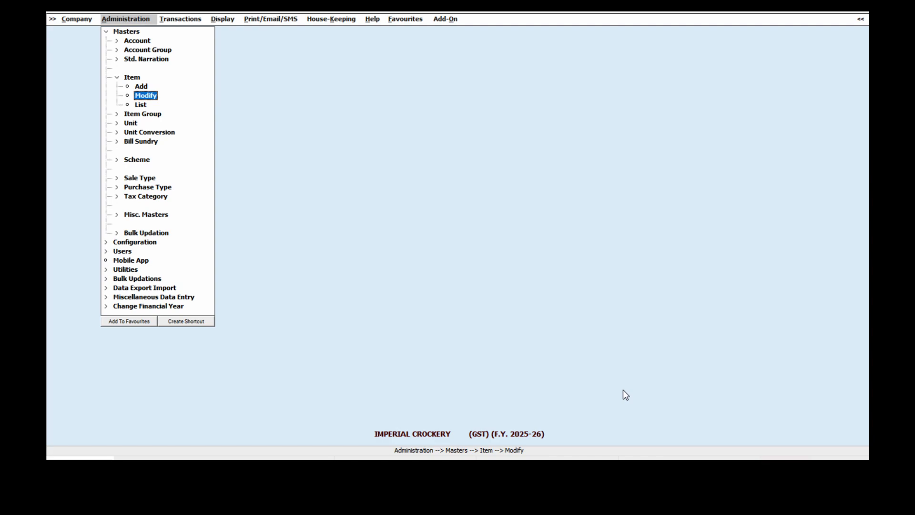
key("Down")
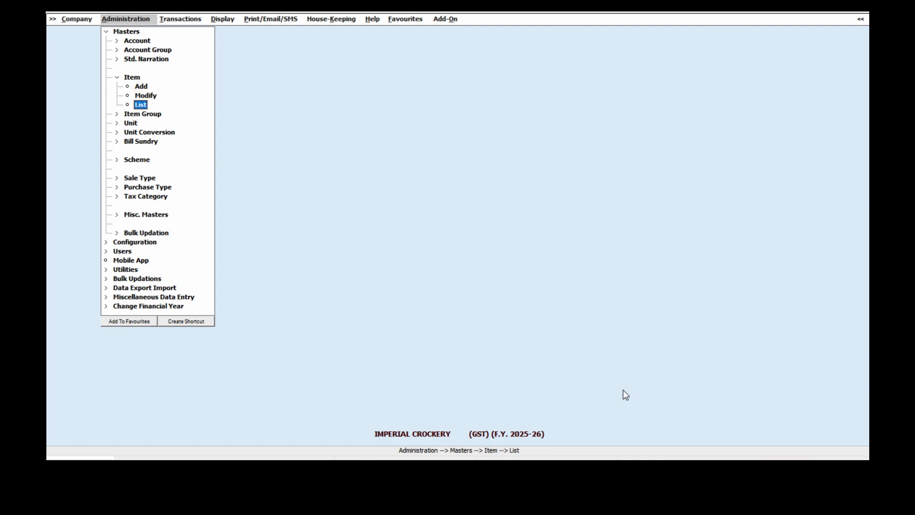
key("Up")
key("Up")
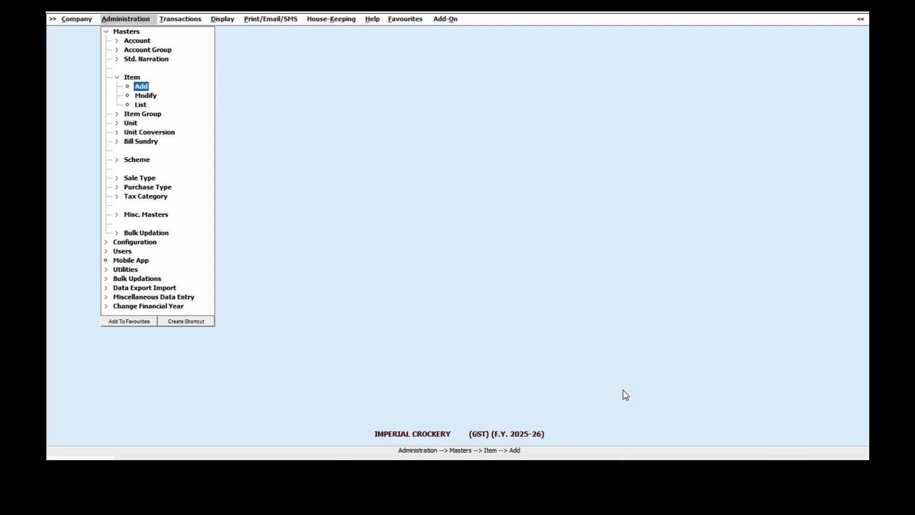
key("Return")
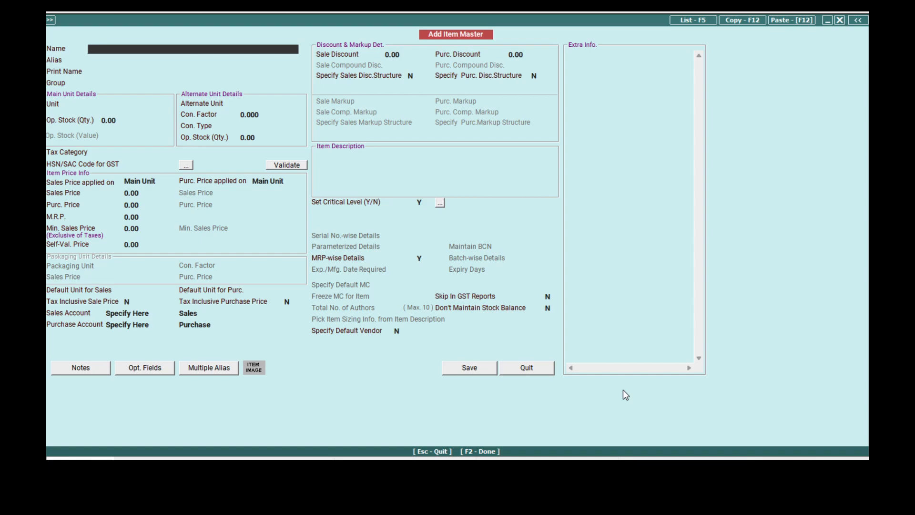
Name the new item FLORA GLASS SET - 12345.
type("f")
key("BackSpace")
type("flora")
key("BackSpace")
key("BackSpace")
key("BackSpace")
key("BackSpace")
key("BackSpace")
type("FLORA GLA")
type("SS SET")
type(" - ")
type("- 1234")
type("5")
key("Return")
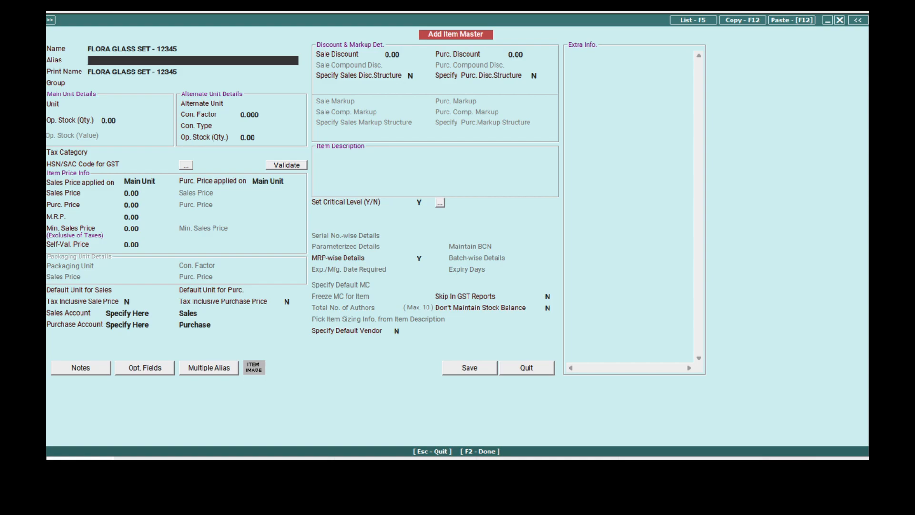
Set the item's alias to XXXXXX and accept the proposed print name.
type("XXXXXX")
key("Return")
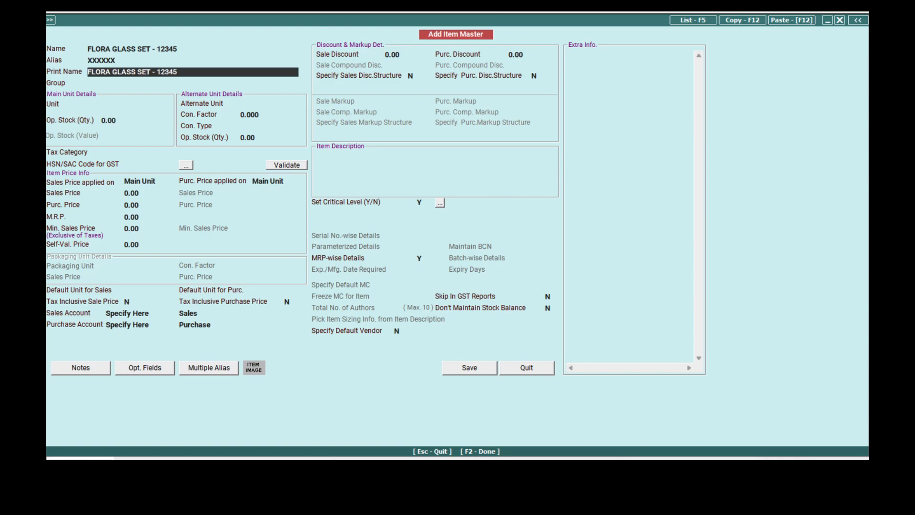
key("Return")
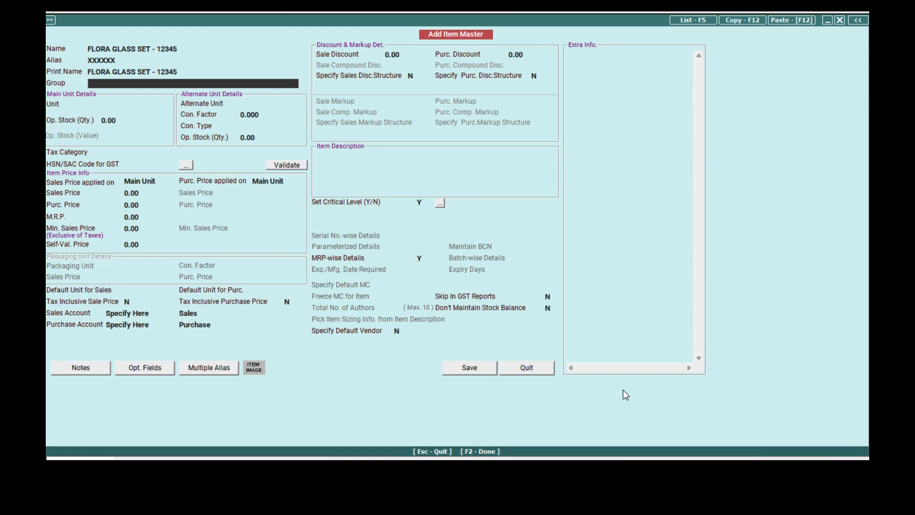
type("GENE")
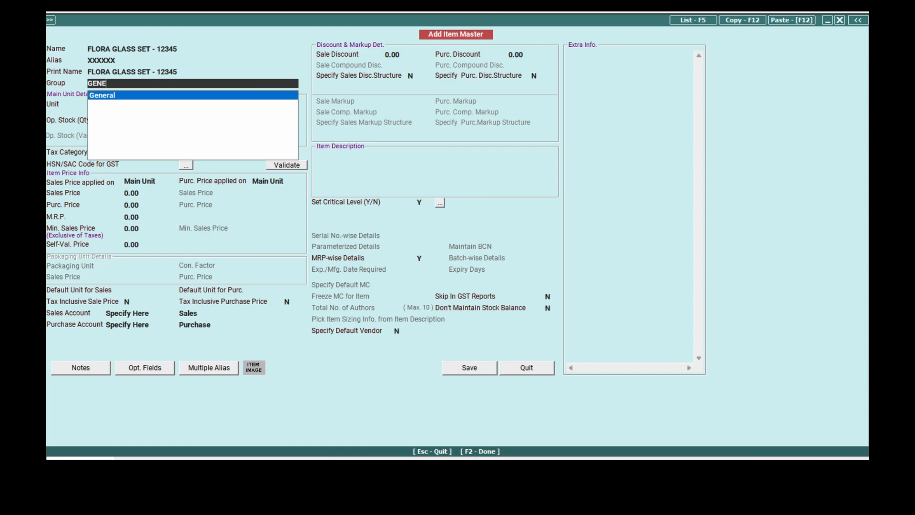
key("BackSpace")
key("BackSpace")
key("BackSpace")
key("BackSpace")
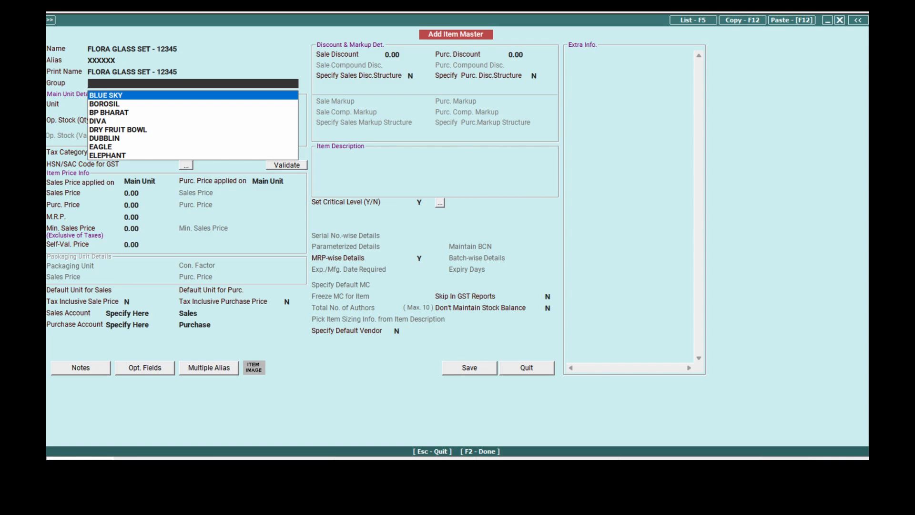
left_click(53, 21)
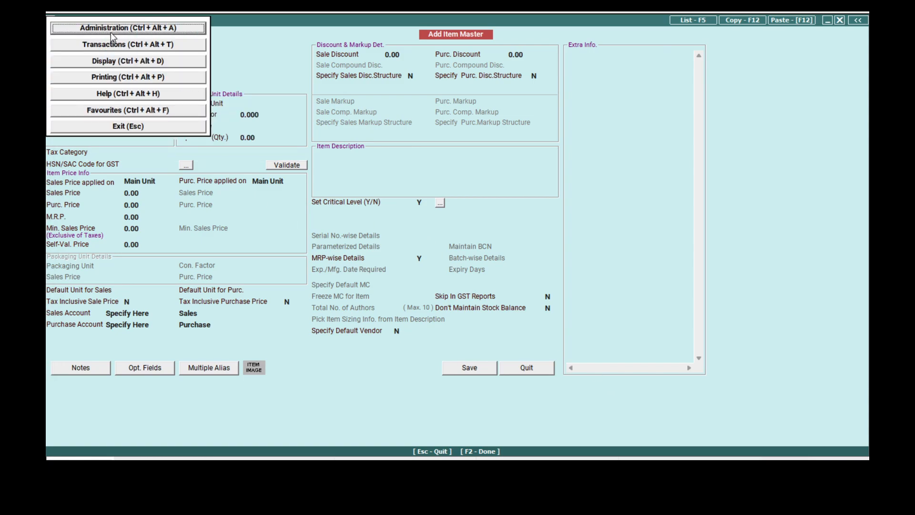
left_click(110, 31)
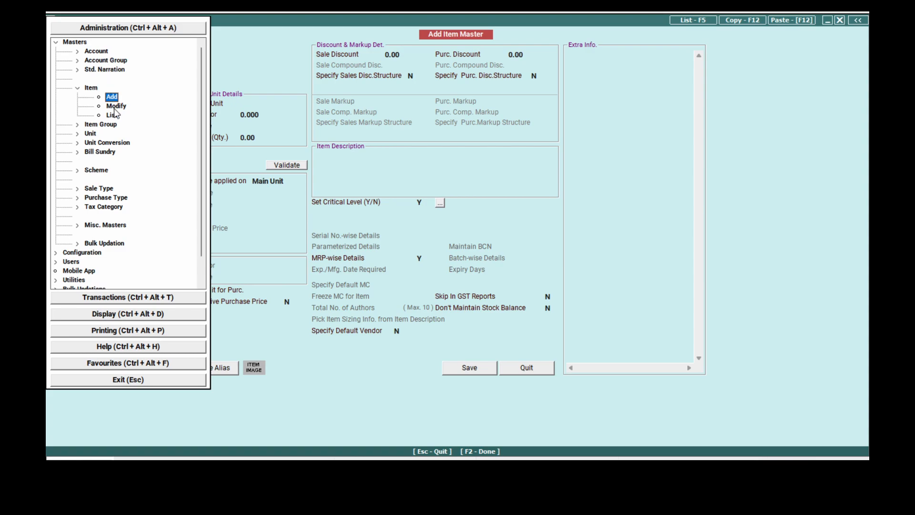
left_click(106, 125)
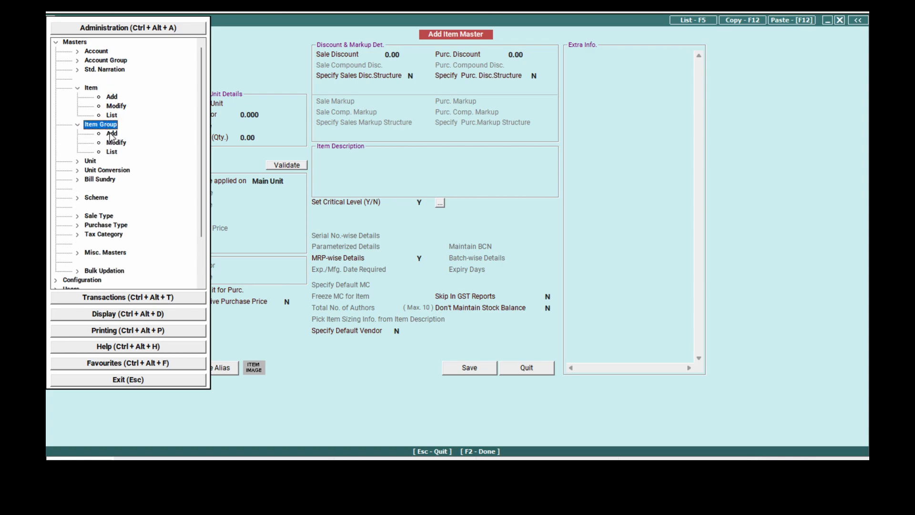
key("Escape")
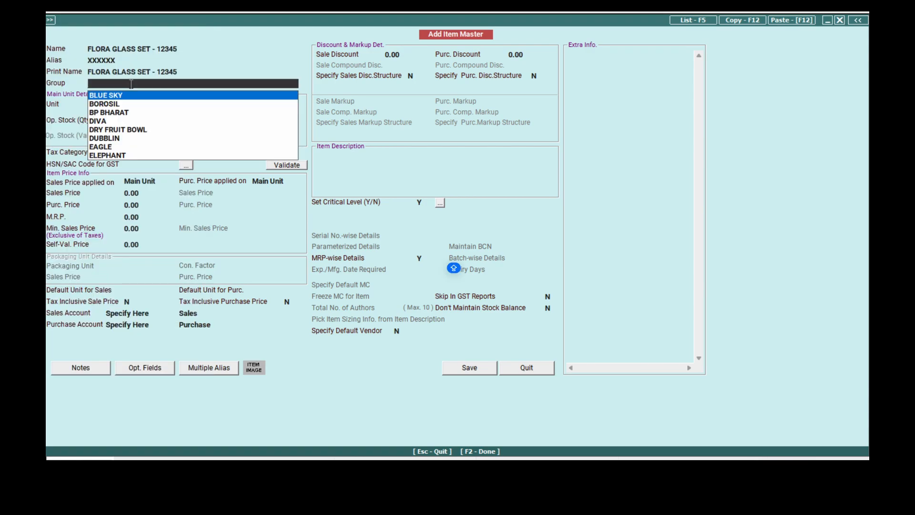
Assign the new item to the GLASS SET group.
type("GLASS")
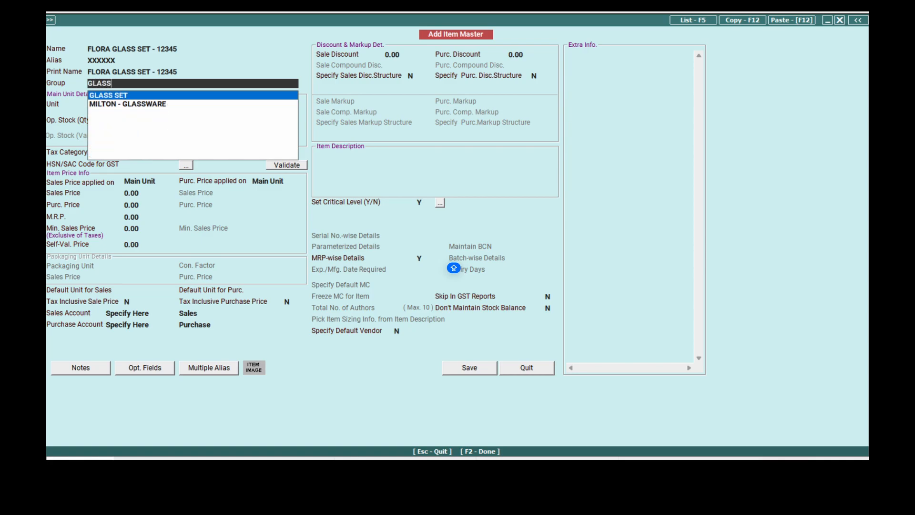
key("Return")
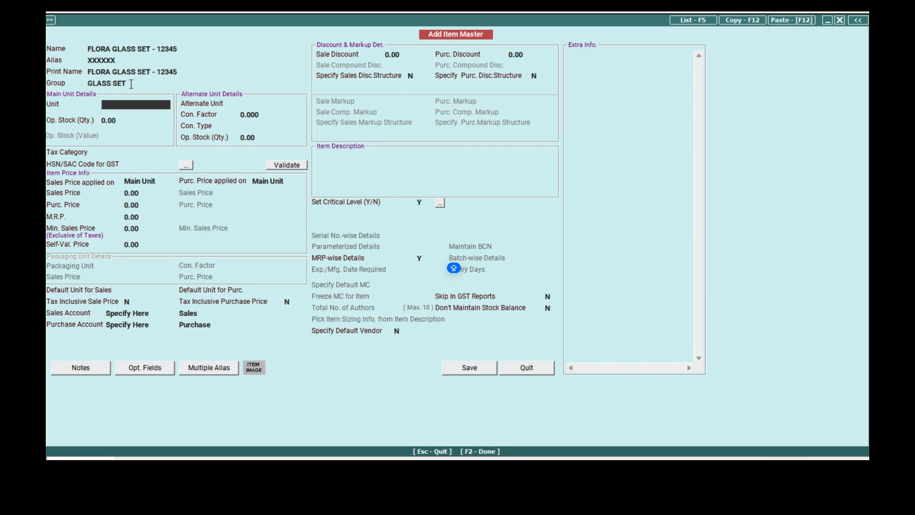
Set the item's main unit to SET and keep the opening stock quantity at 0.00.
type("SET")
key("Return")
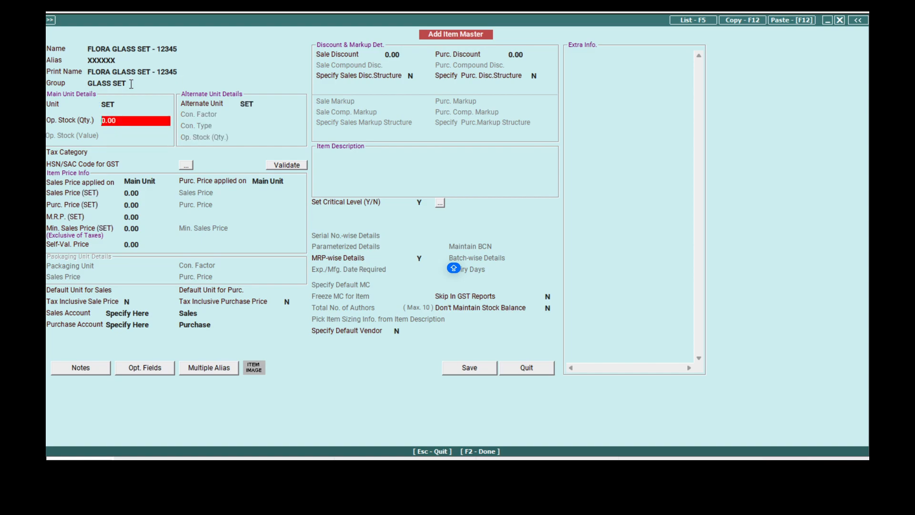
key("Return")
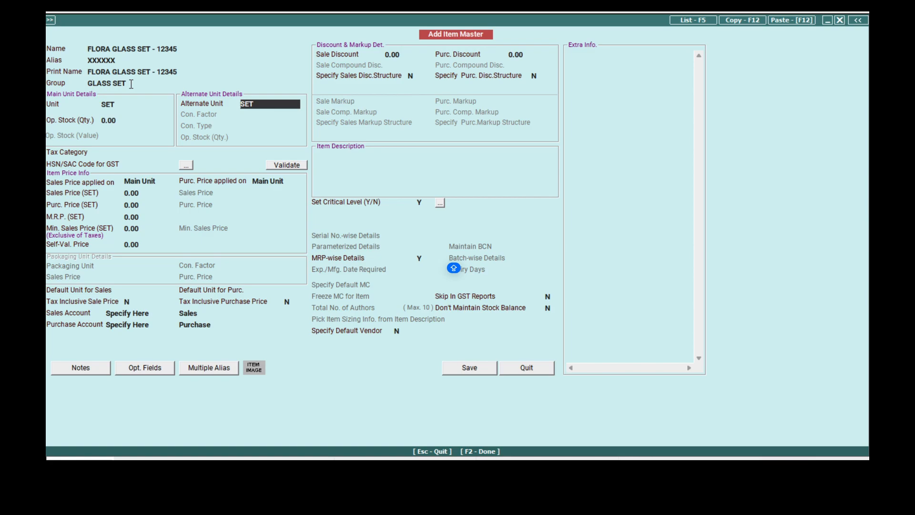
Set the alternate unit to Pcs. with a conversion factor of 6 and conversion type Pcs./SET.
type("PCS")
key("Return")
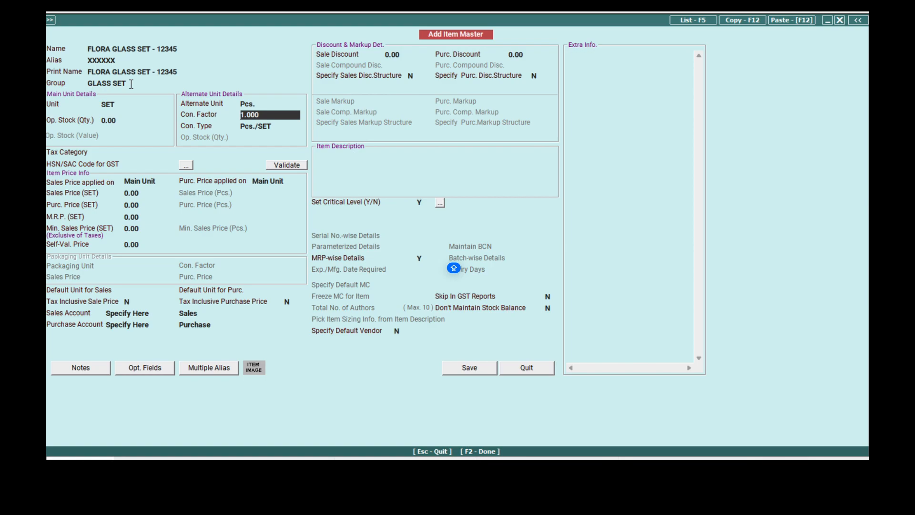
type("6")
key("Return")
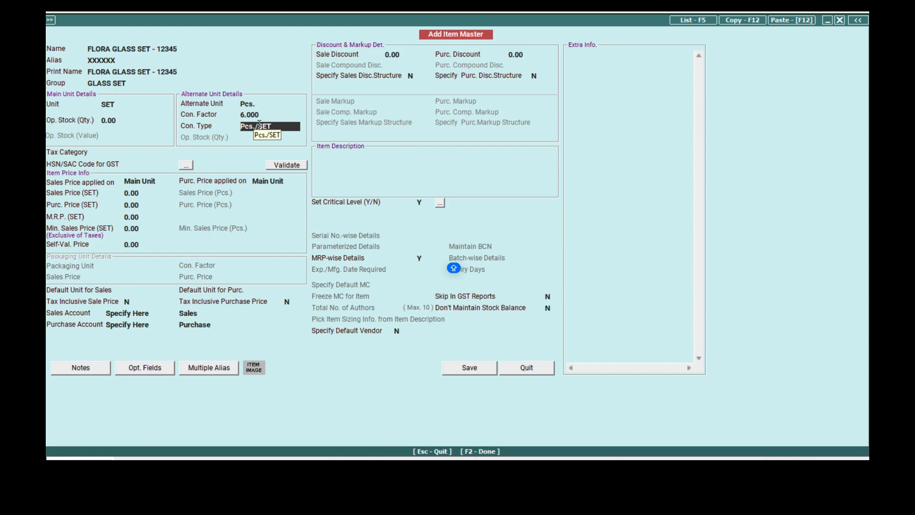
key("Return")
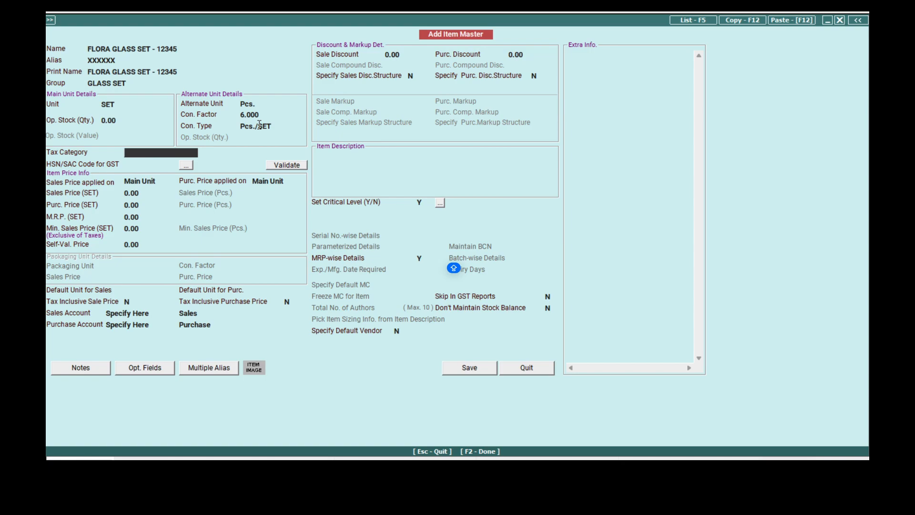
Assign the GST 12% tax category to the item and enter 84218010 as its HSN/SAC code.
type("12")
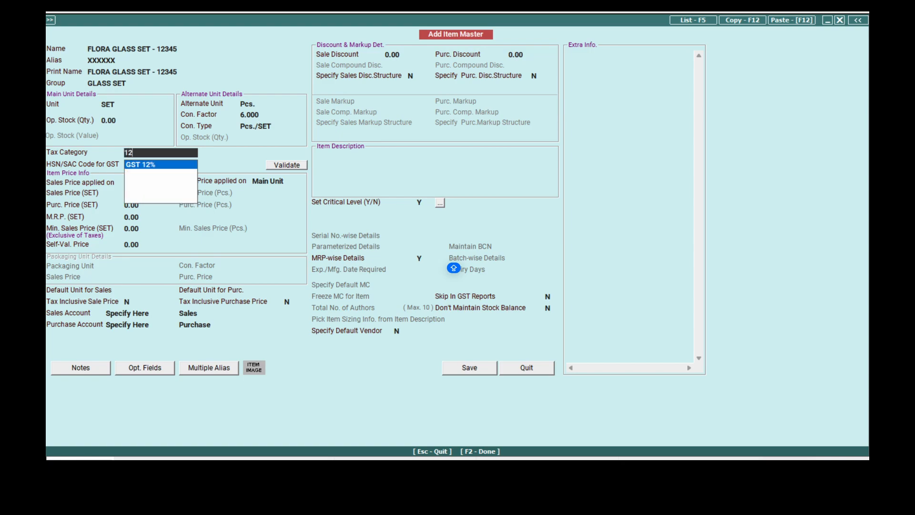
key("Return")
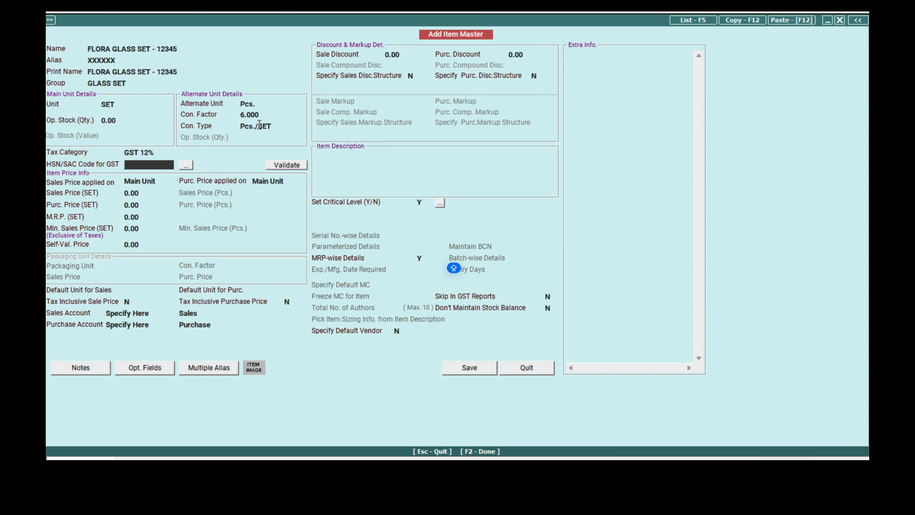
type("84218010")
View the date-wise HSN information table for the item and close it without entries.
left_click(186, 165)
left_click(186, 165)
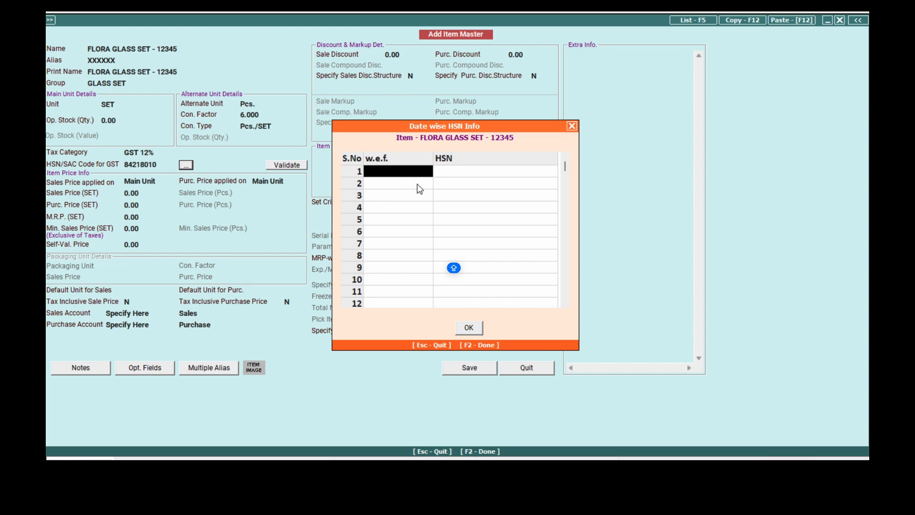
left_click(572, 125)
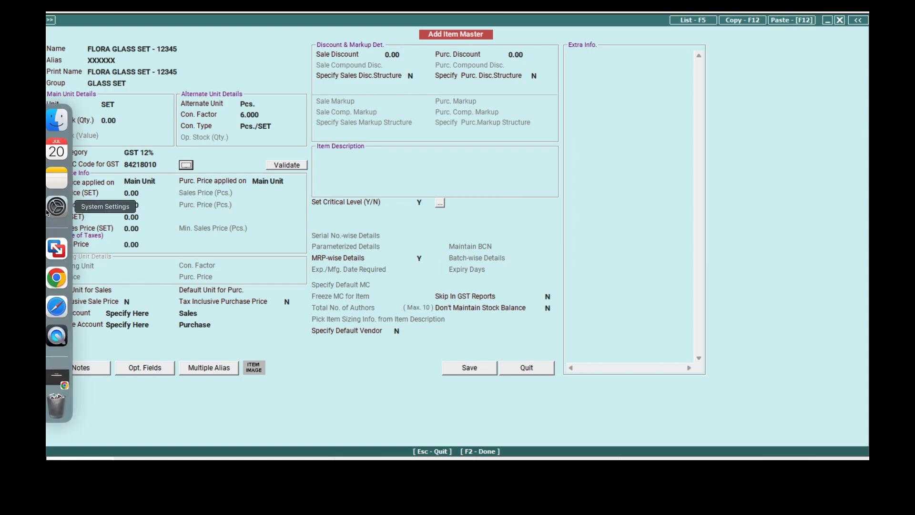
Validate the item's HSN/SAC code online, dismissing the connection error and retrying the validation.
left_click(283, 165)
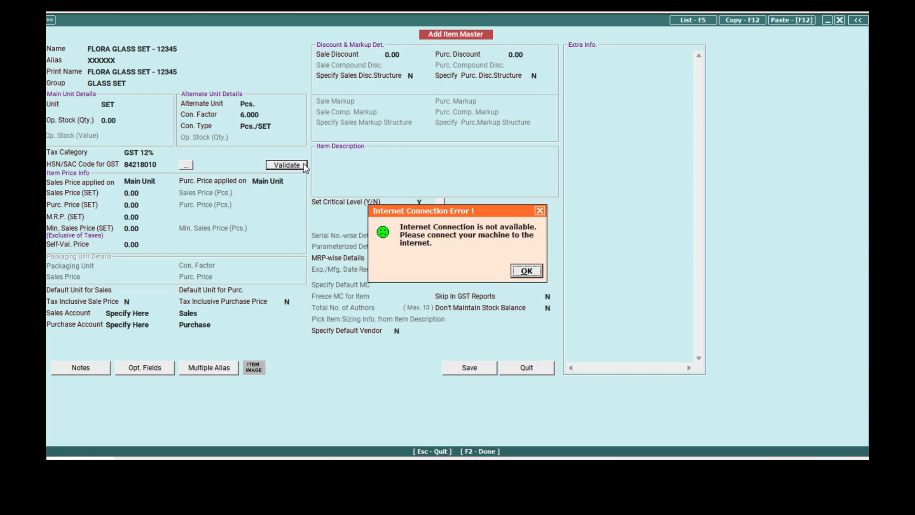
left_click(527, 271)
left_click(523, 269)
left_click(284, 165)
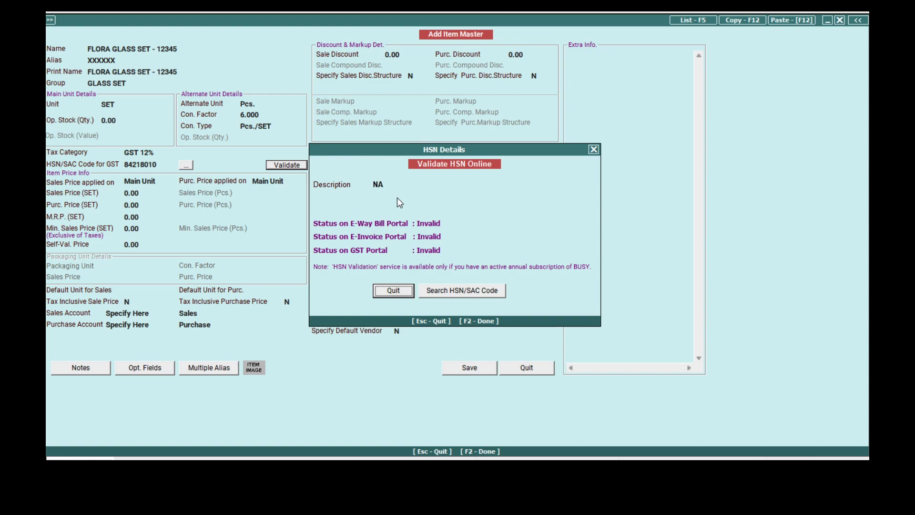
Search the HSN/SAC codes by description for GLASS SET on the E-Way Bill Portal.
left_click(454, 292)
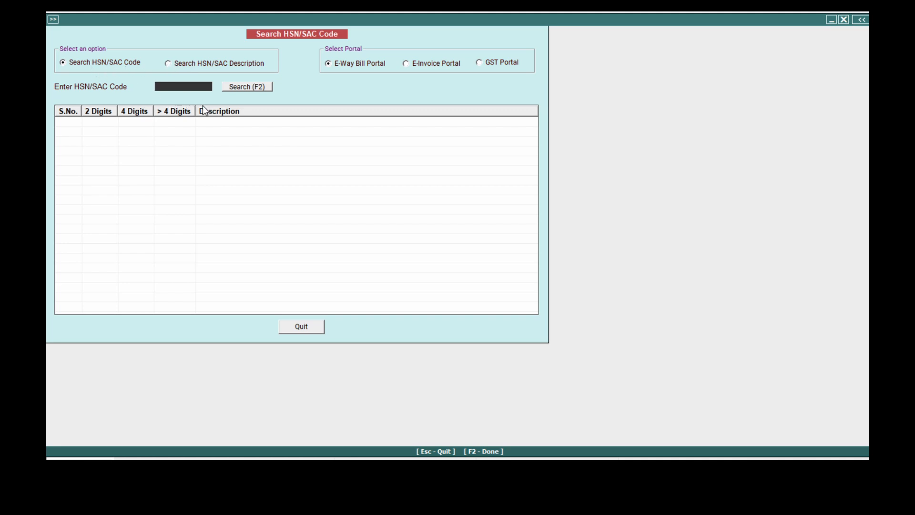
left_click(180, 67)
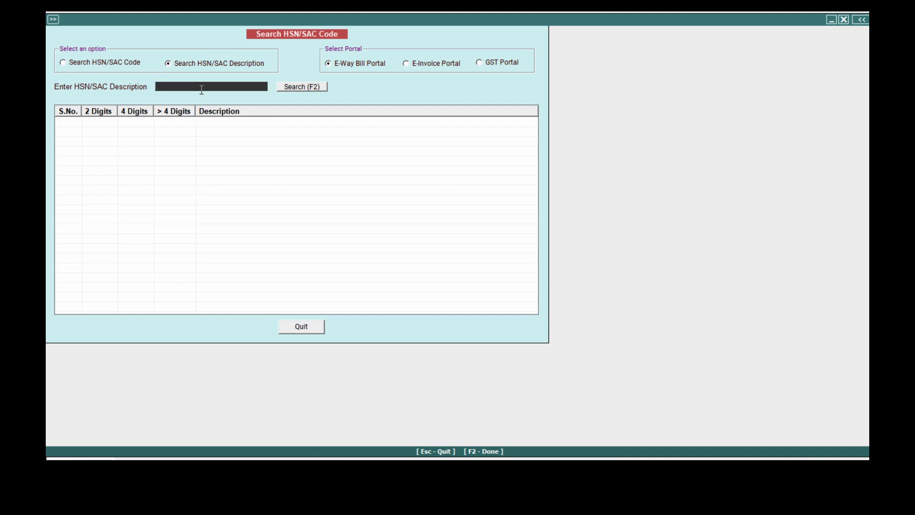
type("GLASS SET")
left_click(288, 86)
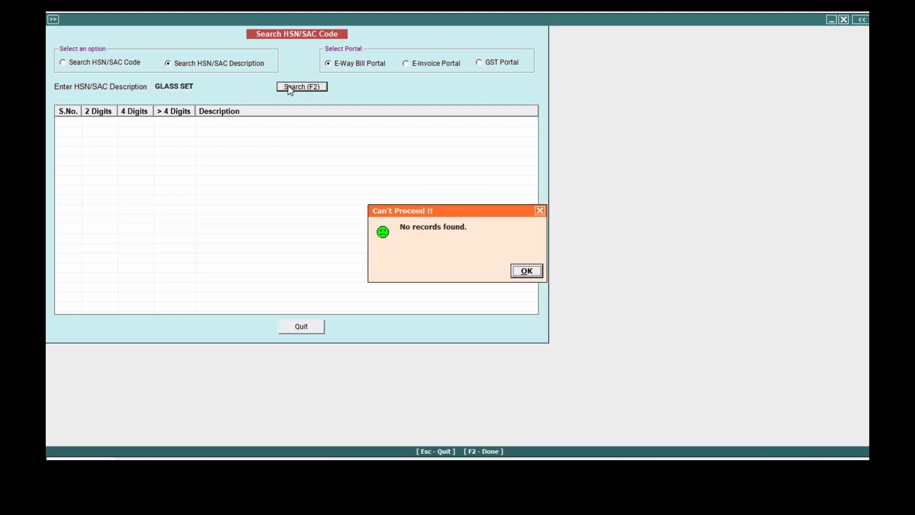
left_click(526, 271)
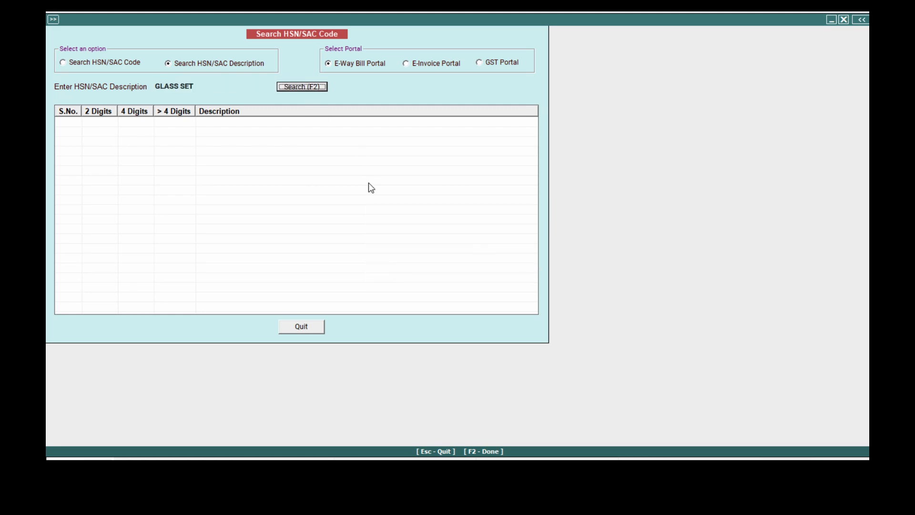
Shorten the HSN/SAC description to GLASS and repeat the search.
left_click(201, 87)
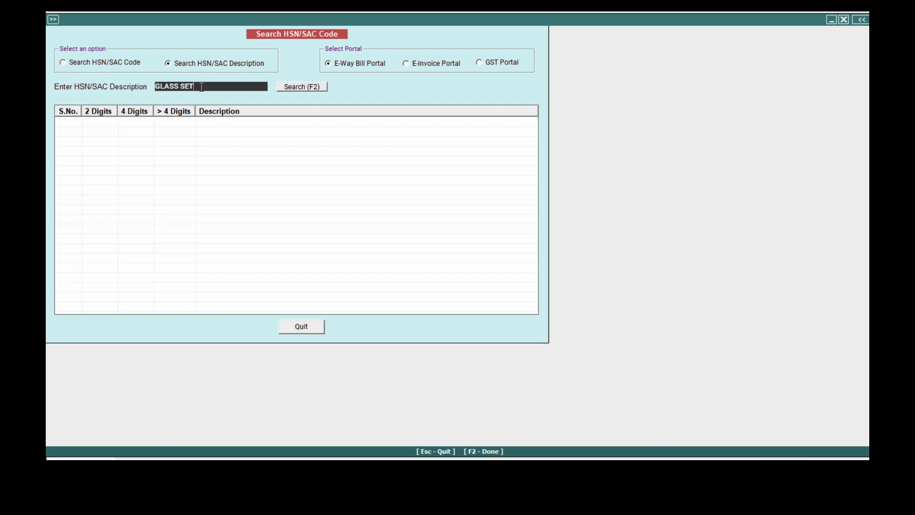
key("BackSpace")
key("BackSpace")
key("BackSpace")
left_click(294, 88)
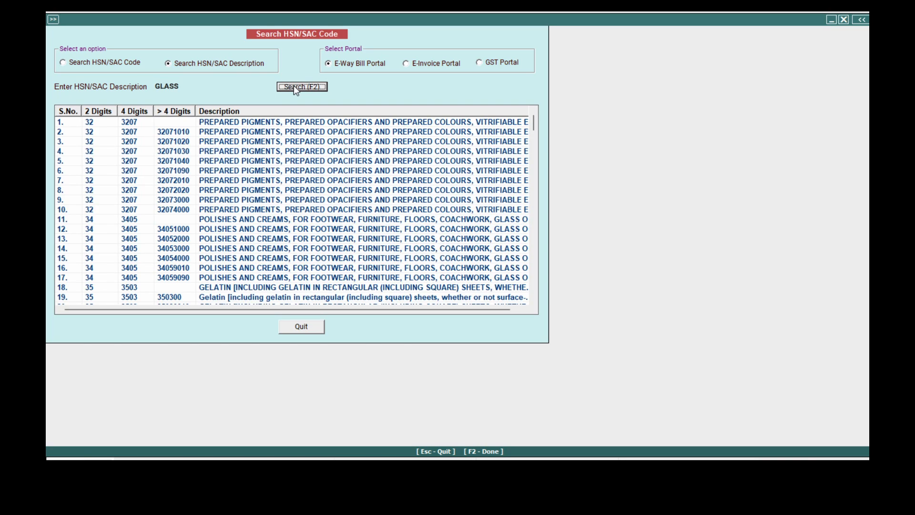
Look through the HSN/SAC search results for GLASS, comparing the codes and descriptions down to the chapter 70 glassware entries.
left_click(274, 123)
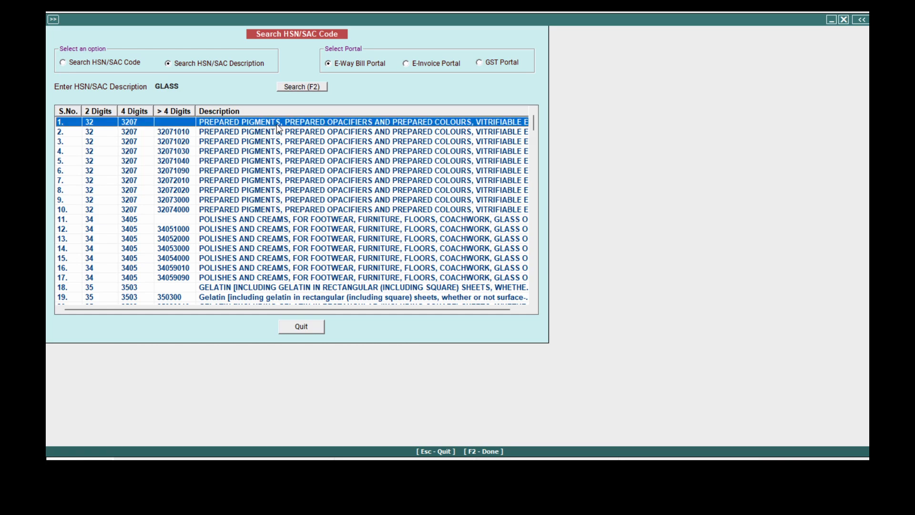
key("Down")
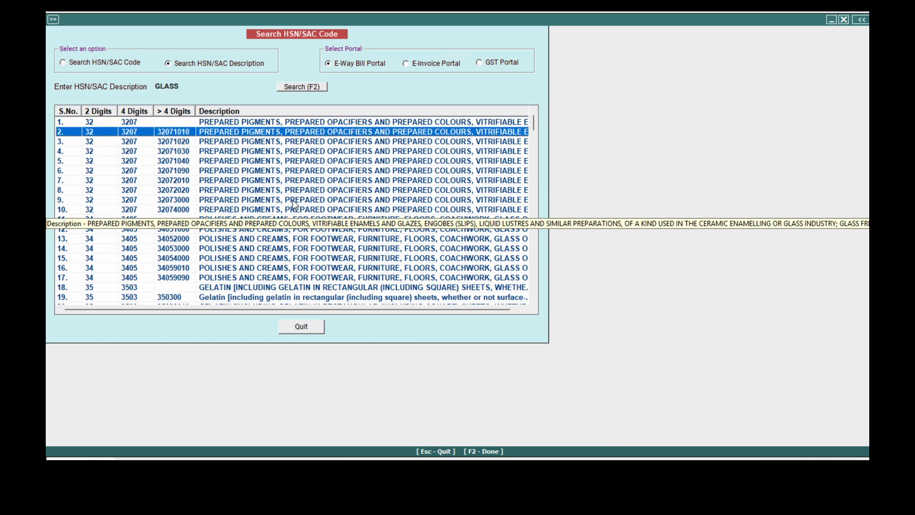
key("Down")
key("Down")
key("Down")
key("Down")
key("Down")
key("Down")
key("Down")
key("Down")
key("Down")
key("Down")
key("Down")
key("Down")
key("Down")
key("Down")
key("Down")
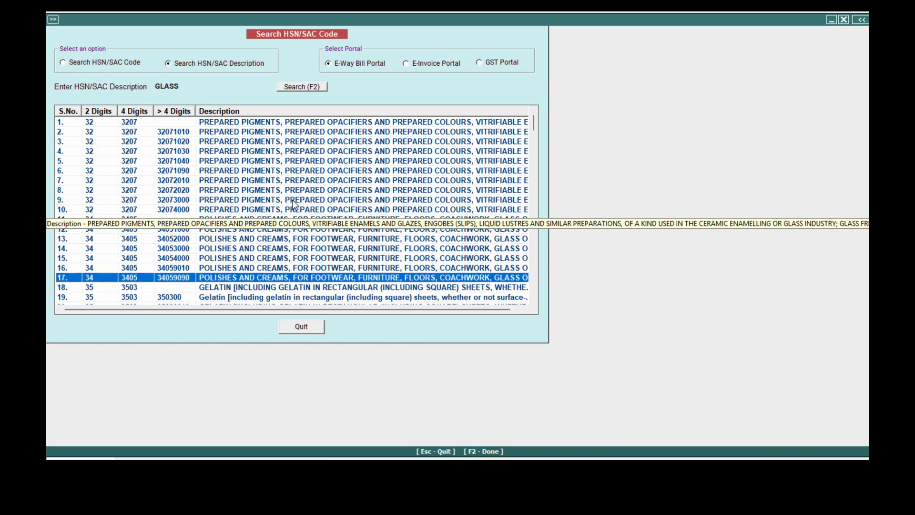
key("Down")
key("Down")
key("Down")
key("Down")
key("Down")
key("Down")
key("Down")
key("Down")
key("Down")
key("Down")
key("Down")
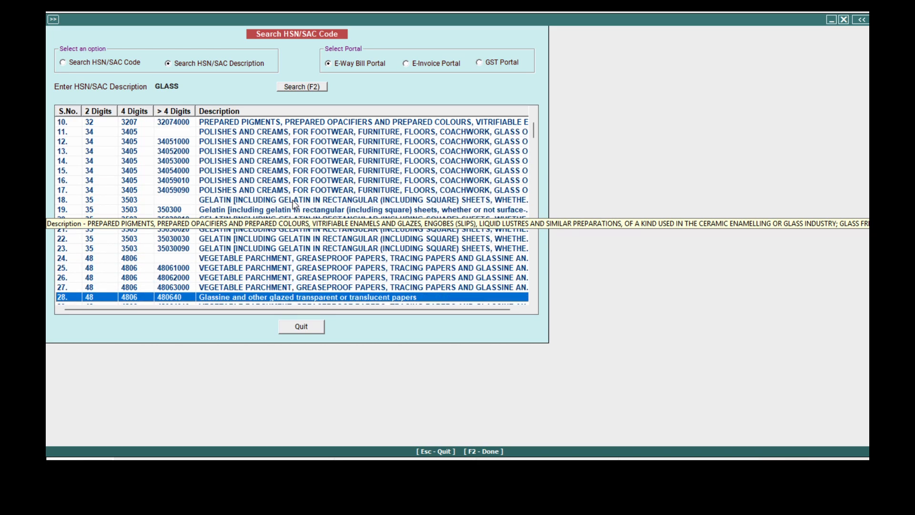
key("Down")
key("Down")
key("Down")
key("Down")
key("Down")
key("Down")
key("Down")
key("Down")
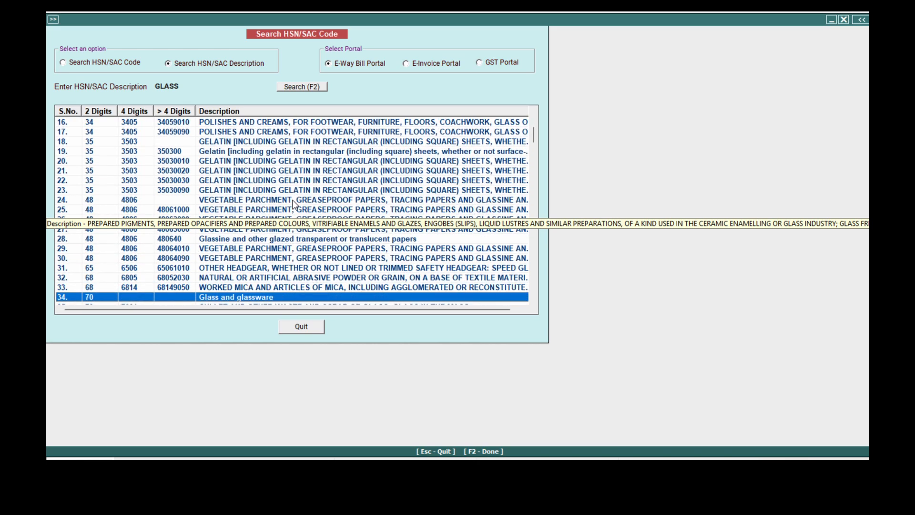
key("Up")
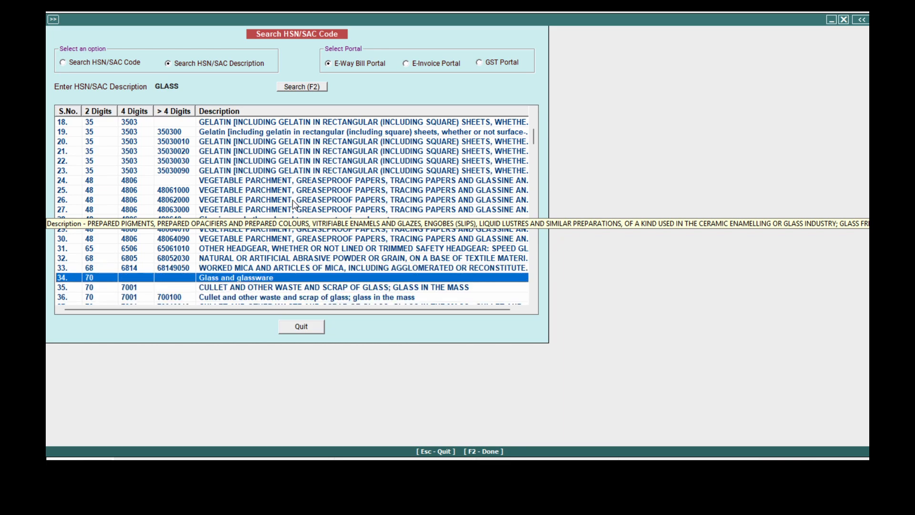
key("Down")
key("Down")
key("Down")
key("Down")
key("Down")
key("Down")
key("Down")
key("Down")
key("Down")
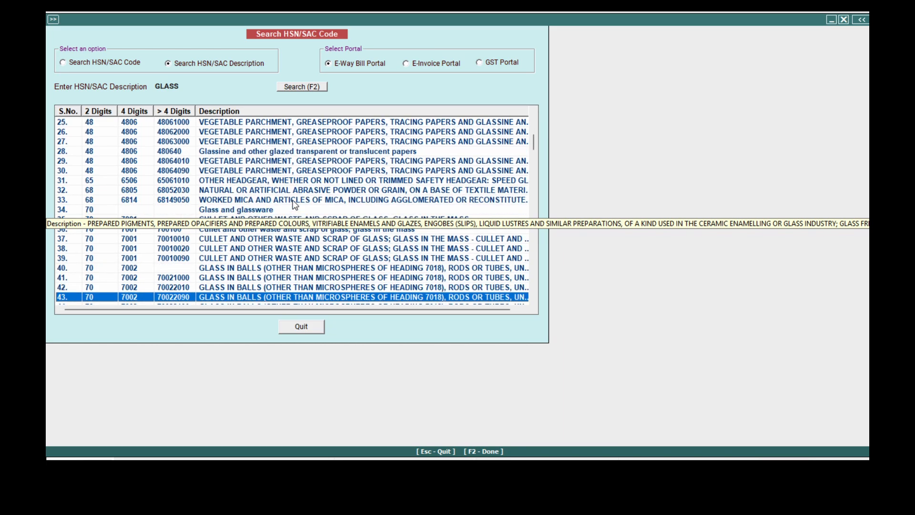
key("Down")
key("Down")
key("Down")
key("Down")
key("Down")
key("Down")
key("Down")
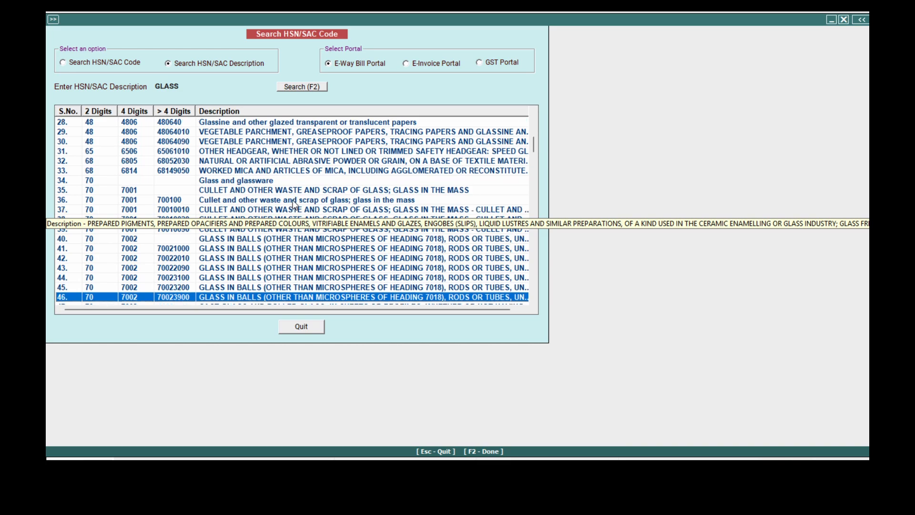
key("Down")
key("Down")
key("Down")
key("Down")
key("Down")
key("Down")
key("Down")
key("Down")
key("Down")
key("Down")
key("Down")
key("Down")
key("Down")
key("Down")
key("Down")
key("Down")
key("Down")
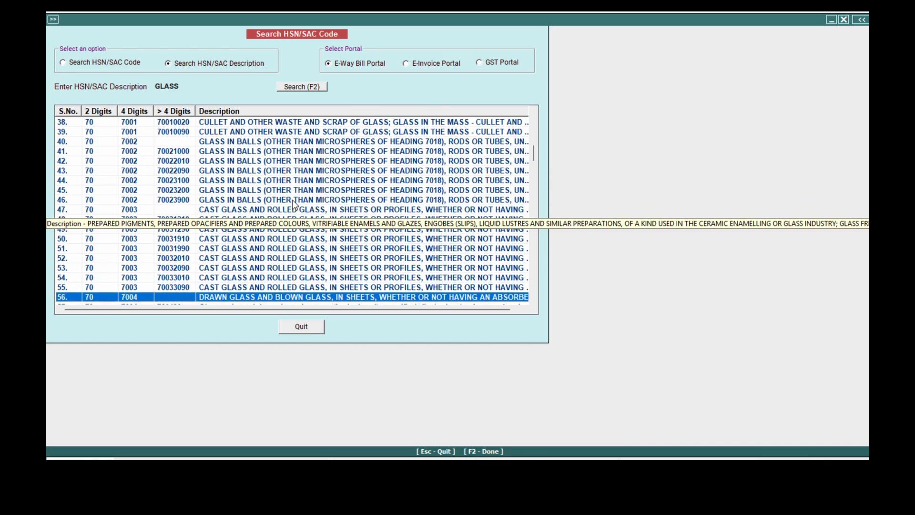
key("Down")
key("Down")
key("Down")
key("Down")
key("Down")
key("Down")
key("Down")
key("Down")
key("Down")
key("Down")
key("Down")
key("Down")
key("Down")
key("Down")
key("Down")
key("Down")
key("Down")
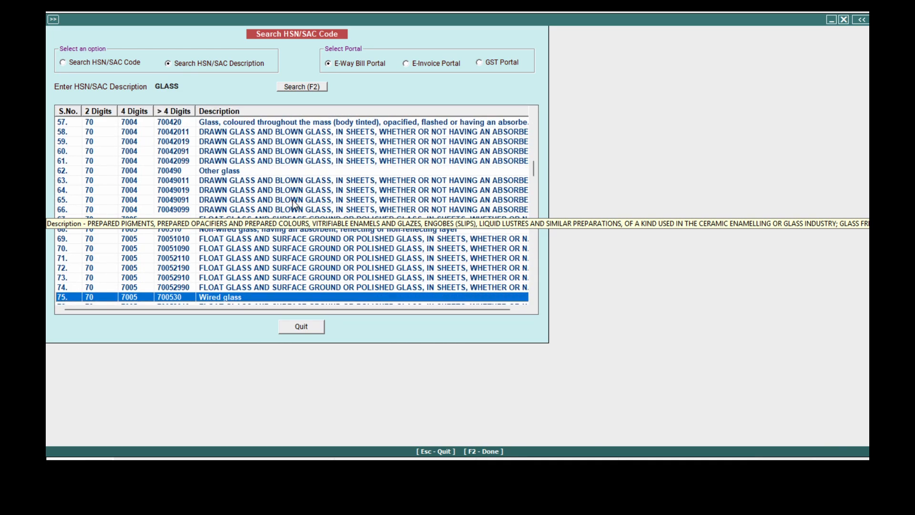
key("Down")
key("Down")
key("Down")
key("Down")
key("Down")
key("Down")
key("Down")
key("Down")
key("Down")
key("Down")
key("Down")
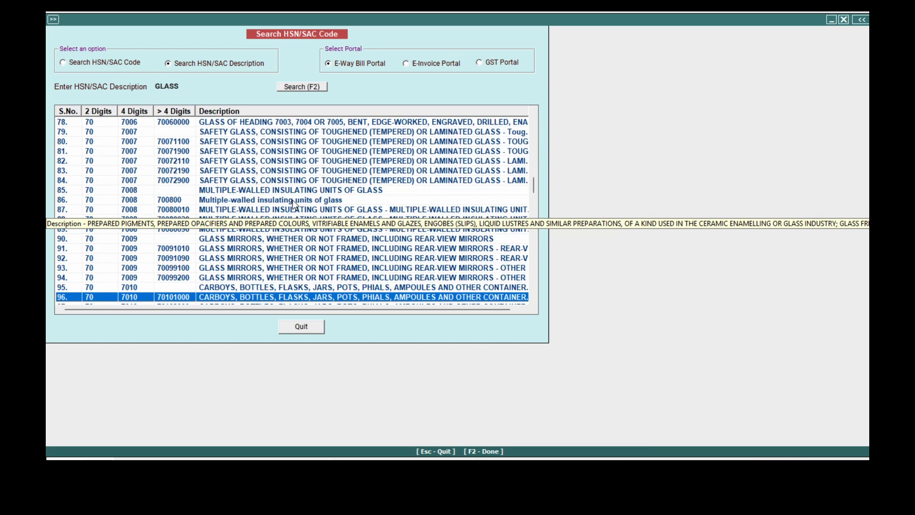
key("Up")
key("Up")
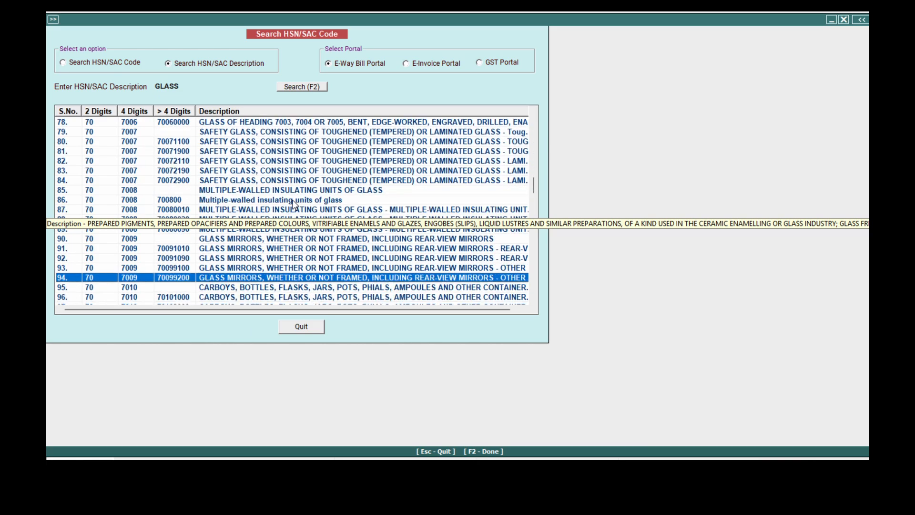
key("Down")
key("Down")
key("Down")
key("Down")
key("Up")
key("Up")
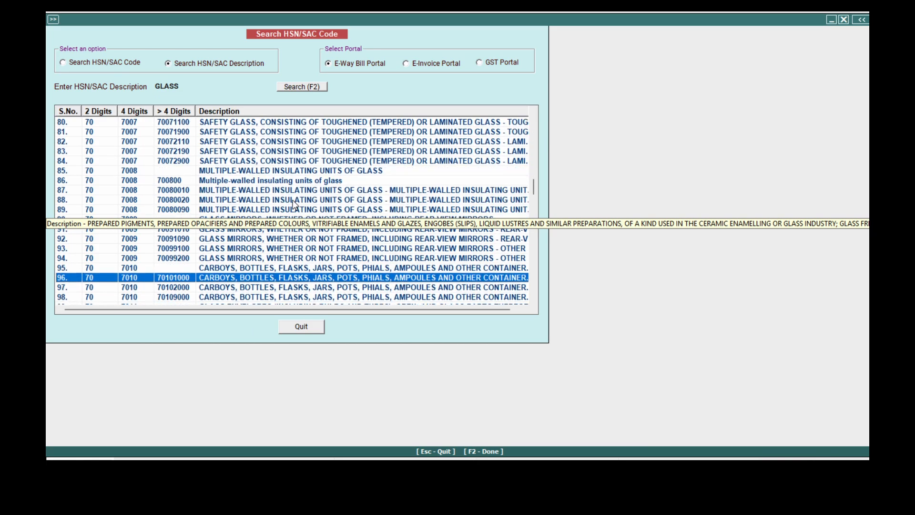
key("Down")
key("Down")
key("Up")
key("Up")
key("Down")
key("Down")
key("Down")
key("Down")
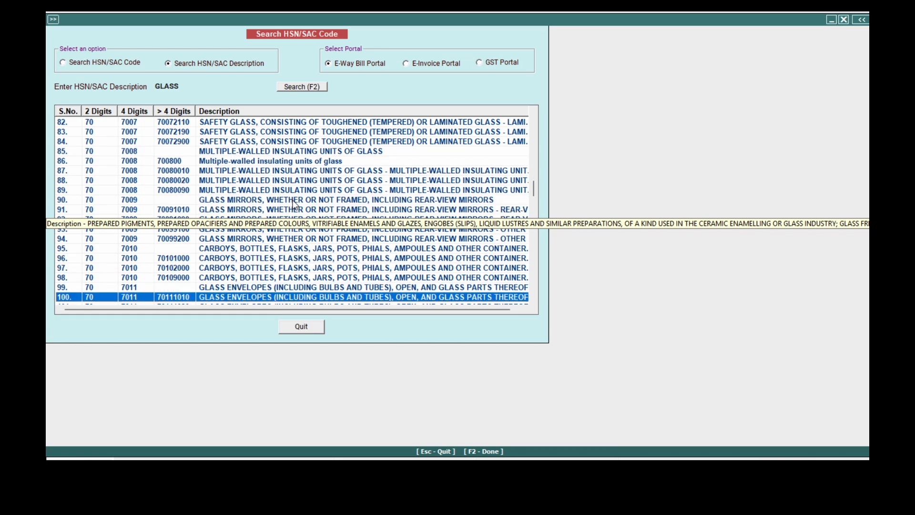
Read the full description of HSN code 70102000, then close the description and the code search.
key("Up")
key("Up")
key("Up")
key("Return")
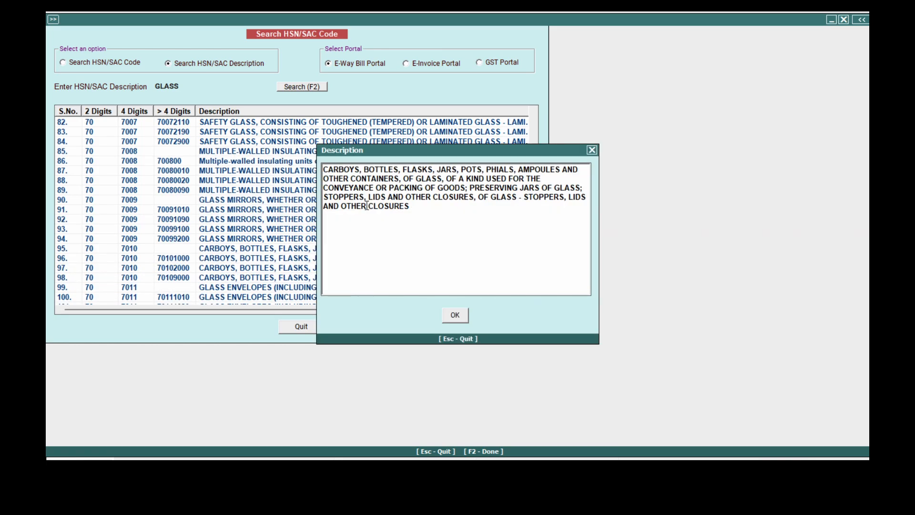
left_click(455, 317)
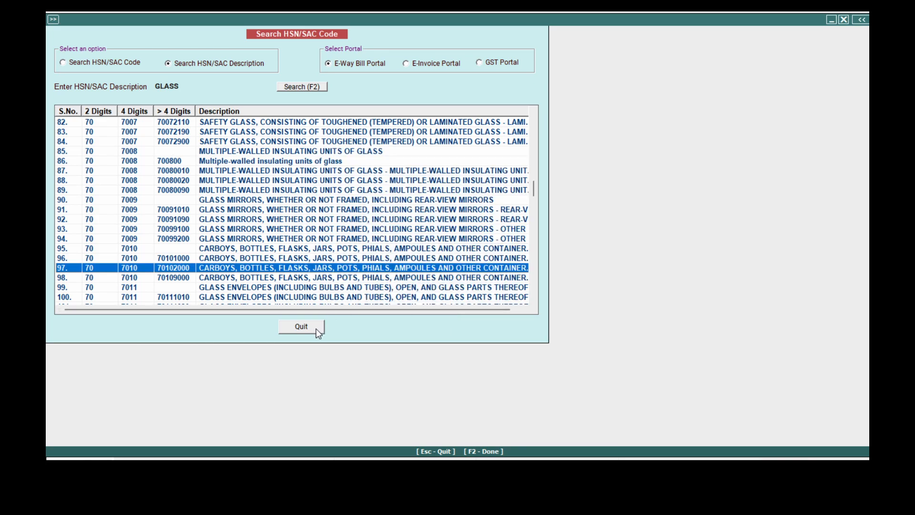
left_click(317, 329)
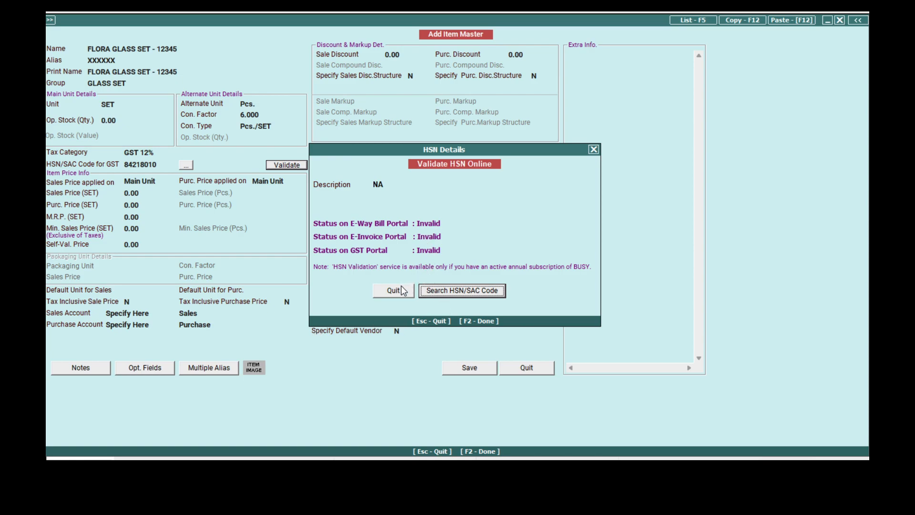
left_click(431, 290)
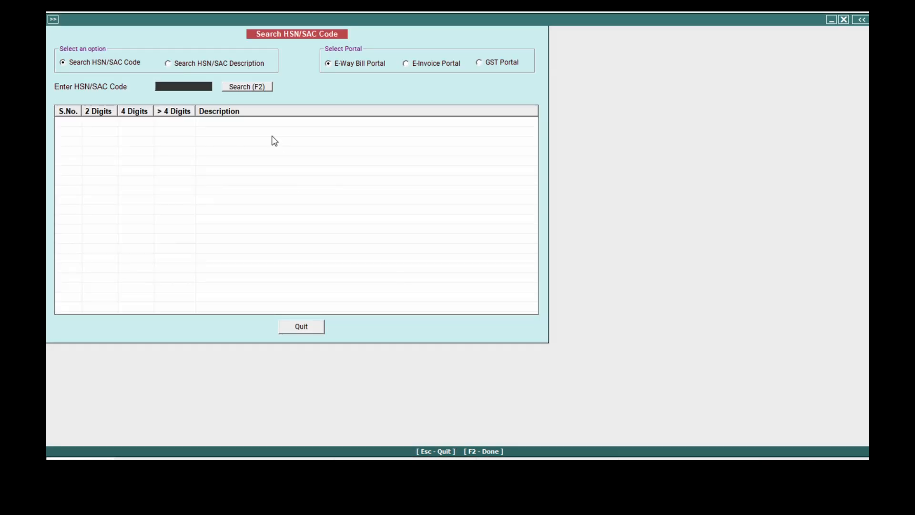
key("Escape")
key("Escape")
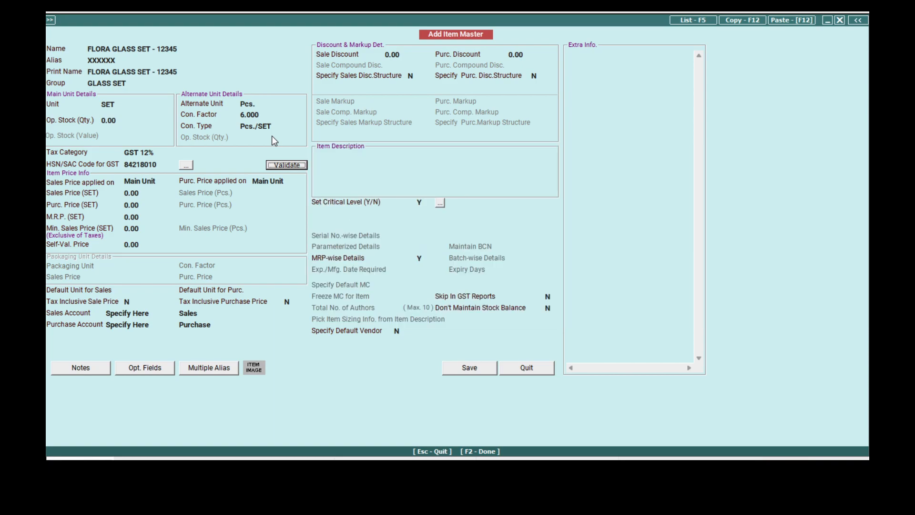
Replace the item's HSN/SAC code for GST with 69101000 and validate it online.
left_click(165, 165)
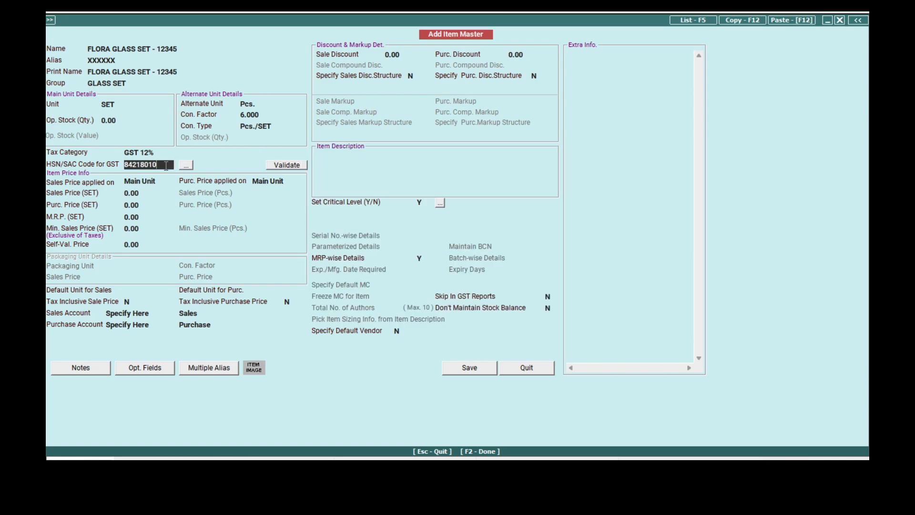
key("BackSpace")
key("BackSpace")
key("BackSpace")
key("BackSpace")
key("BackSpace")
key("BackSpace")
key("BackSpace")
key("BackSpace")
type("60")
key("BackSpace")
type("9101000")
left_click(297, 165)
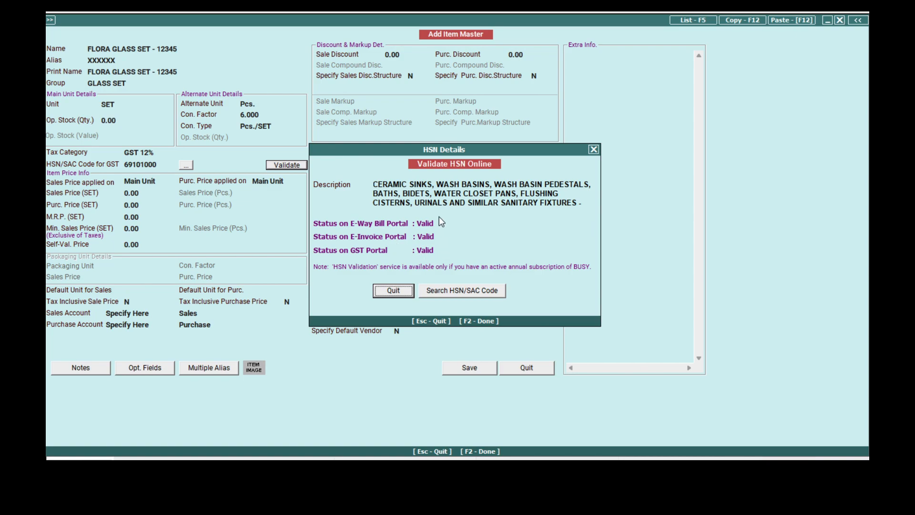
Search the HSN/SAC codes by description for GLASS on the E-Way Bill Portal from the validation details.
left_click(433, 289)
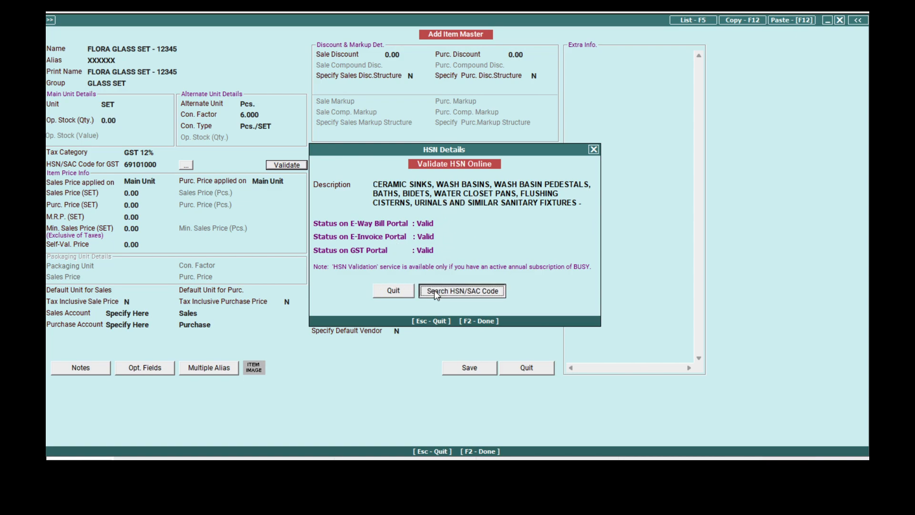
type("G")
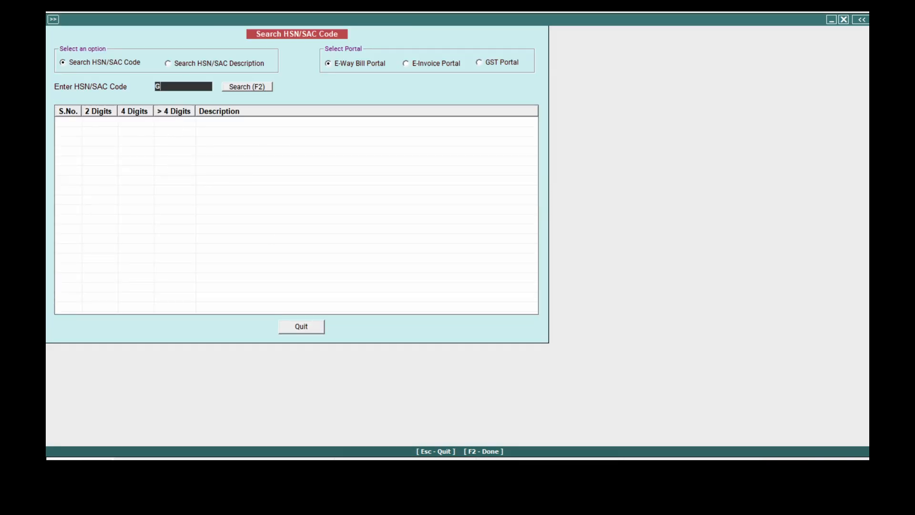
type("LASS")
key("BackSpace")
key("BackSpace")
key("BackSpace")
key("BackSpace")
type("A")
type("LASS CO")
left_click(237, 85)
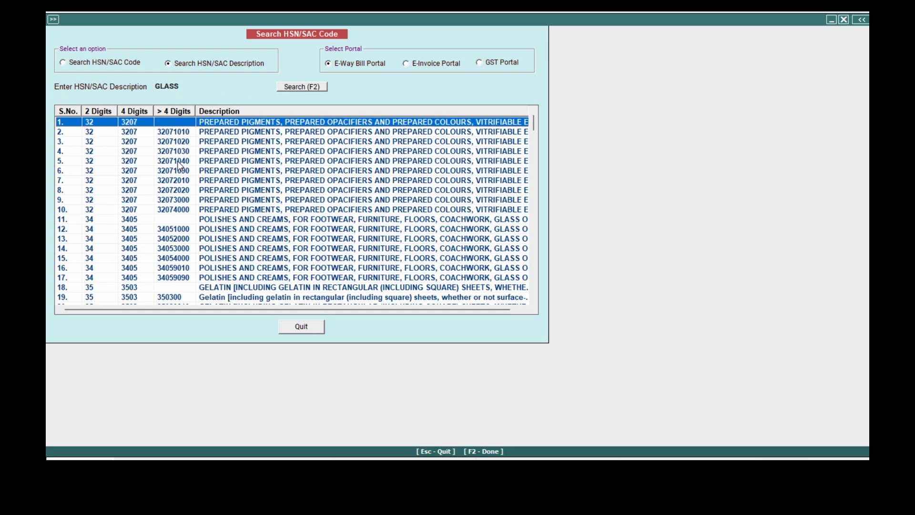
Look through the entire list of GLASS search results, comparing codes and descriptions from chapter 32 to the chapter 96 vacuum flask entries.
key("Down")
key("Down")
key("Down")
key("Down")
key("Down")
key("Down")
key("Down")
key("Down")
key("Down")
key("Down")
key("Down")
key("Down")
key("Down")
key("Down")
key("Down")
key("Down")
key("Down")
key("Down")
key("Down")
key("Down")
key("Down")
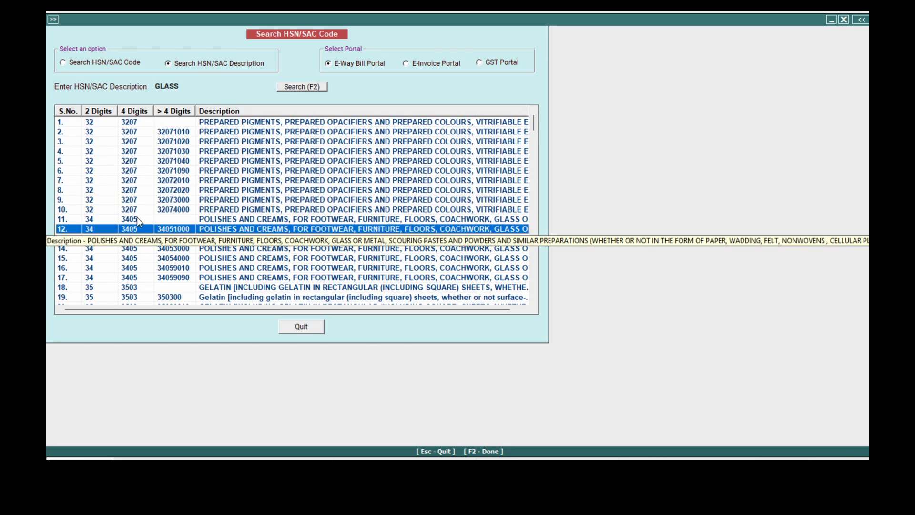
key("Down")
key("Down")
key("Down")
key("Down")
key("Down")
key("Down")
key("Down")
key("Down")
key("Down")
key("Down")
key("Down")
key("Down")
key("Down")
key("Down")
key("Down")
key("Down")
key("Down")
key("Down")
key("Down")
key("Down")
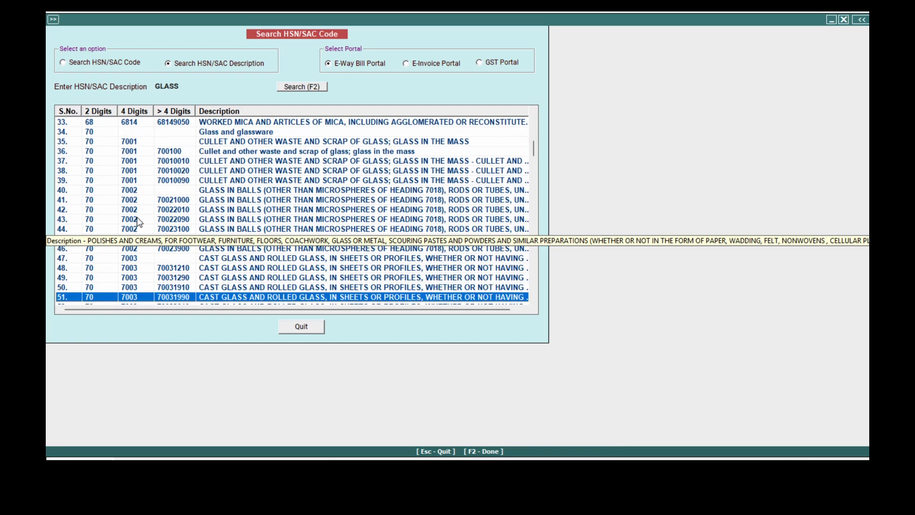
key("Down")
key("Down")
key("Down")
key("Down")
key("Down")
key("Down")
key("Down")
key("Down")
key("Down")
key("Down")
key("Down")
key("Down")
key("Down")
key("Down")
key("Down")
key("Down")
key("Down")
key("Down")
key("Down")
key("Down")
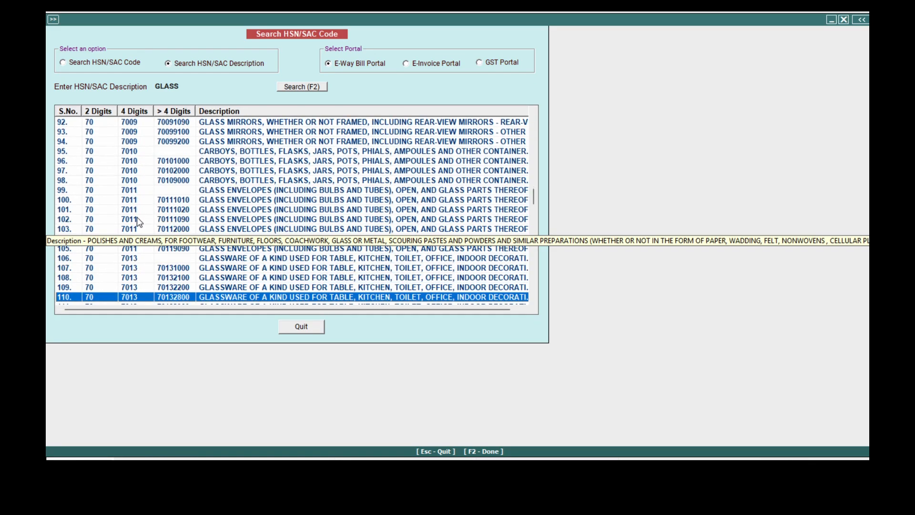
key("Down")
key("Down")
key("Down")
key("Down")
key("Down")
key("Down")
key("Down")
key("Down")
key("Down")
key("Down")
key("Down")
key("Down")
key("Down")
key("Down")
key("Down")
key("Down")
key("Down")
key("Down")
key("Down")
key("Down")
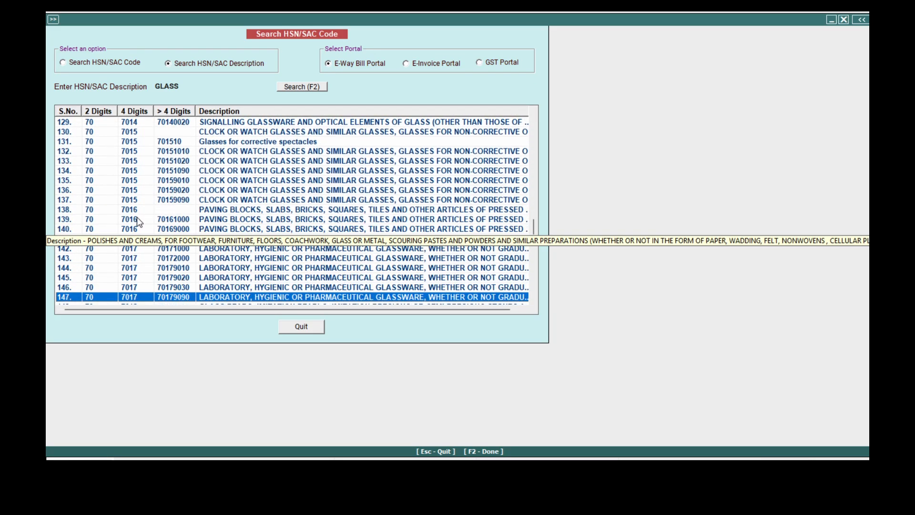
key("Down")
key("Down")
key("Down")
key("Down")
key("Down")
key("Down")
key("Down")
key("Down")
key("Down")
key("Down")
key("Down")
key("Down")
key("Down")
key("Down")
key("Down")
key("Down")
key("Down")
key("Down")
key("Down")
key("Down")
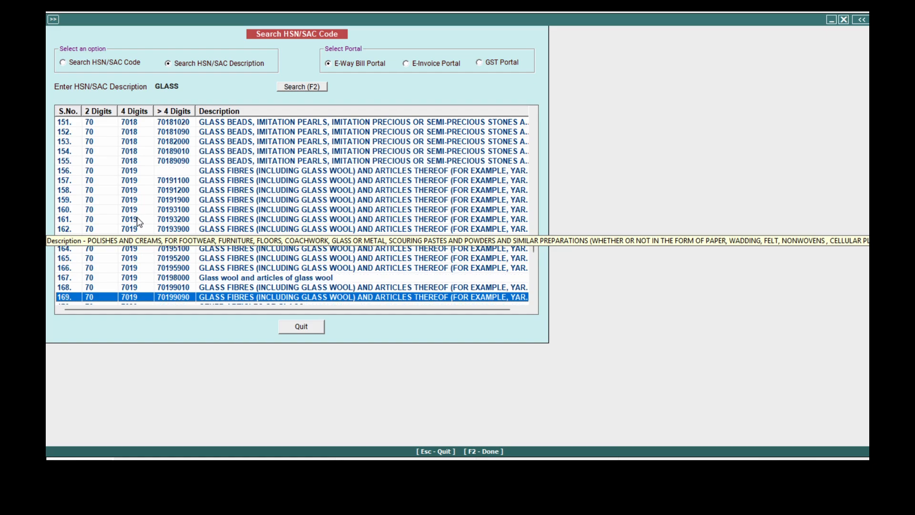
key("Down")
key("Down")
key("Down")
key("Down")
key("Down")
key("Down")
key("Down")
key("Down")
key("Down")
key("Down")
key("Down")
key("Down")
key("Down")
key("Down")
key("Down")
key("Down")
key("Down")
key("Down")
key("Down")
key("Down")
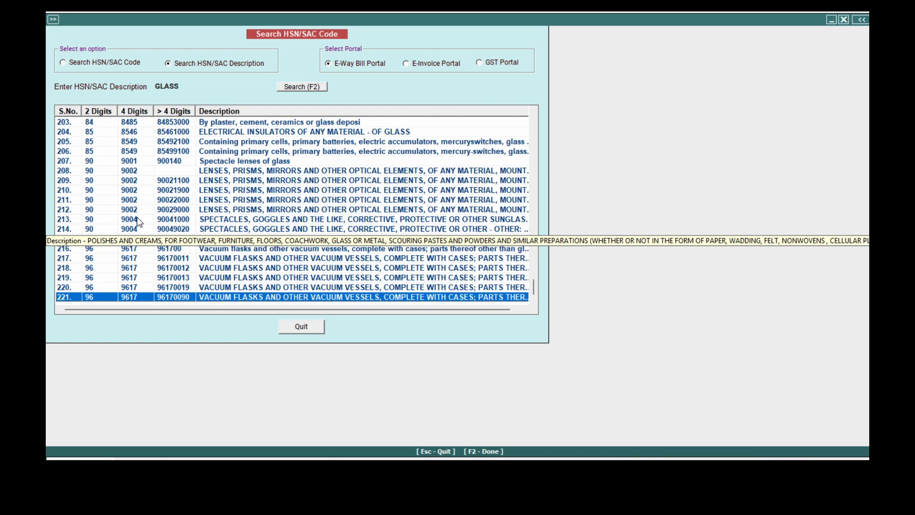
Read the full description of HSN code 96170011, then close the description, the code search and the HSN validation details.
key("Up")
key("Up")
key("Up")
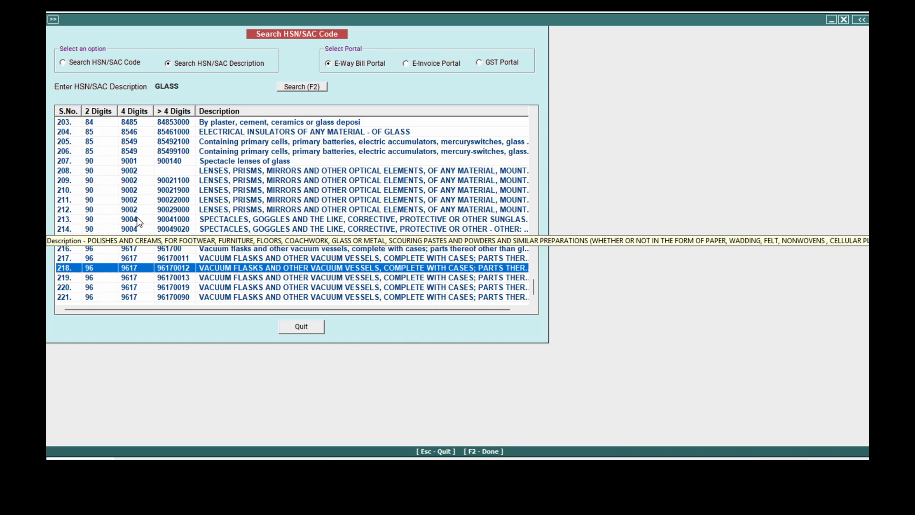
double_click(180, 260)
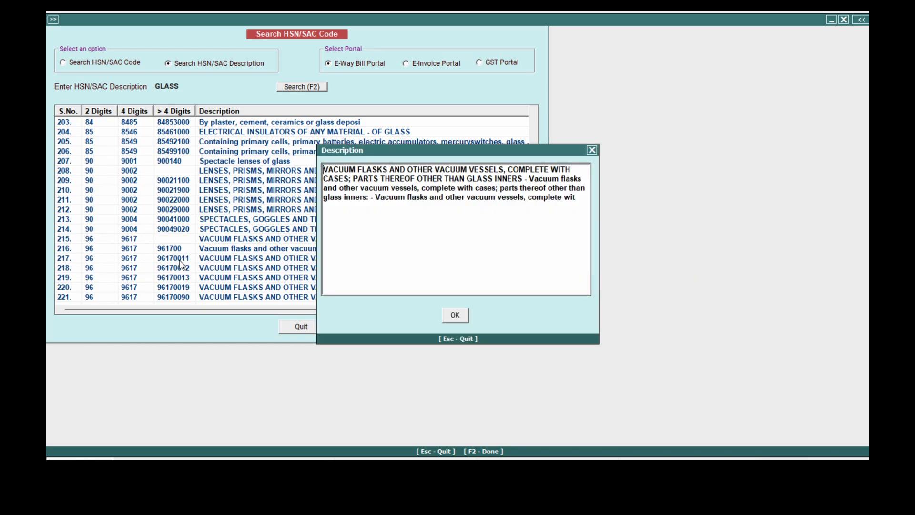
left_click(462, 315)
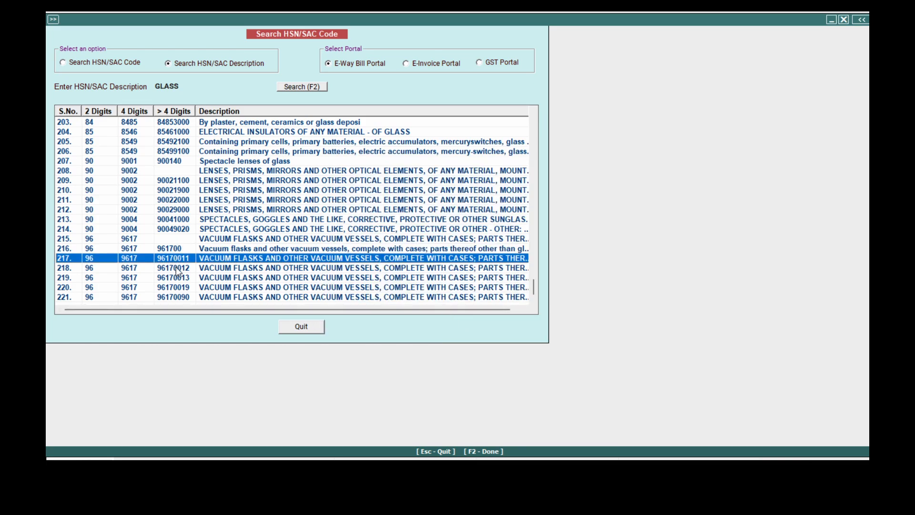
left_click(299, 328)
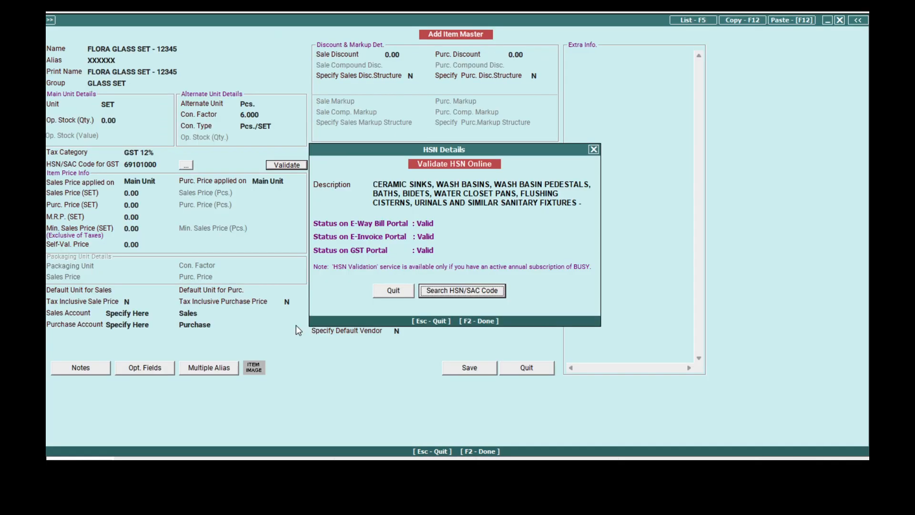
left_click(400, 291)
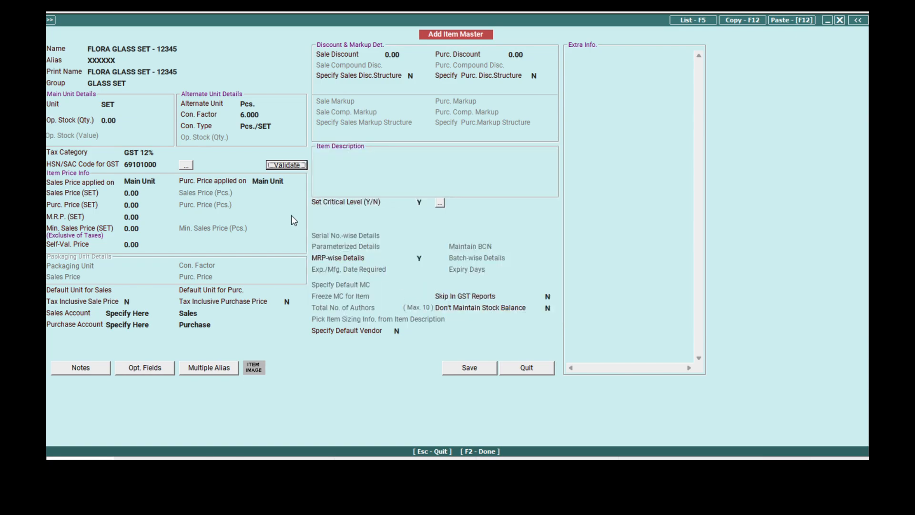
Replace the item's HSN/SAC code for GST with 96170011.
left_click(163, 161)
key("BackSpace")
key("BackSpace")
key("BackSpace")
key("BackSpace")
key("BackSpace")
key("BackSpace")
key("BackSpace")
key("BackSpace")
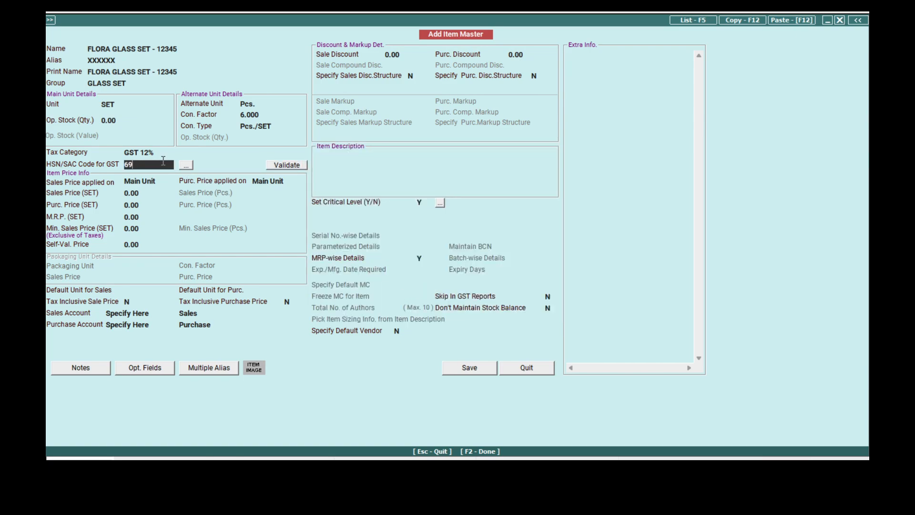
type("96170011")
Keep sales and purchase prices applied on Main Unit, and set the sales price to 800 and the purchase price to 600 per SET.
left_click(162, 183)
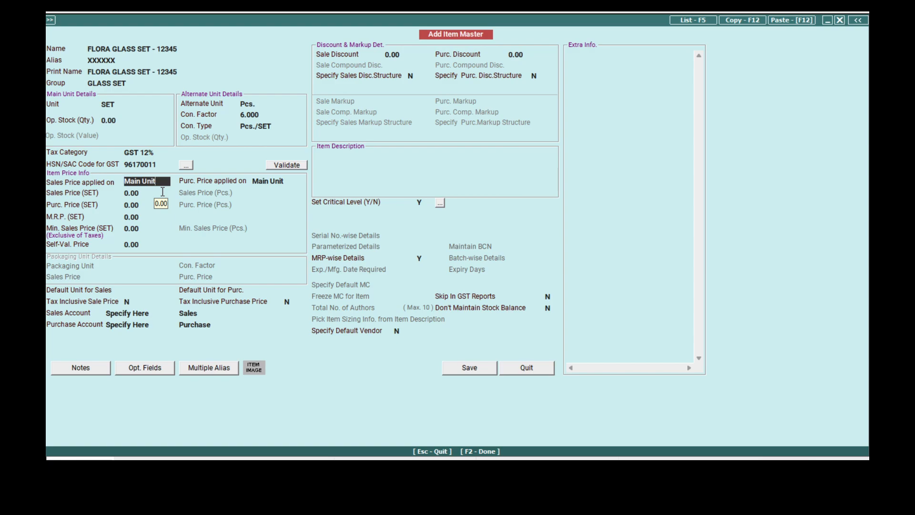
key("Return")
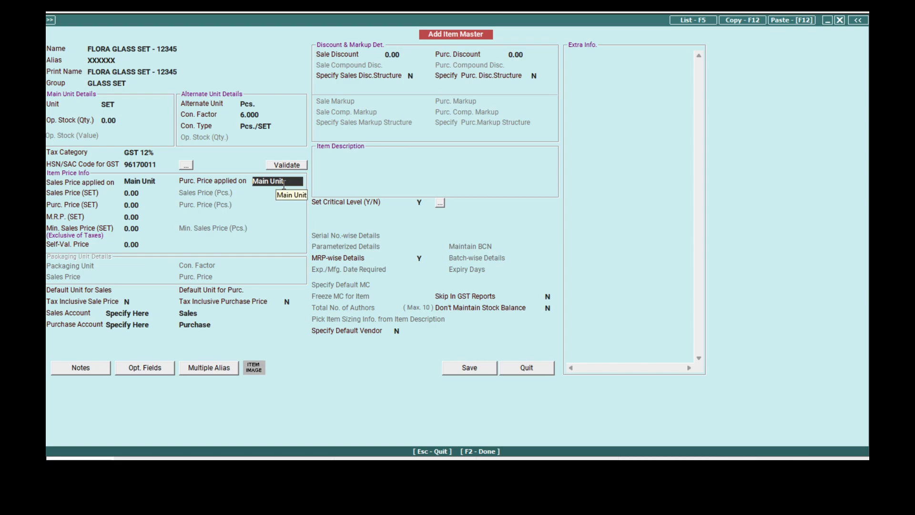
key("Return")
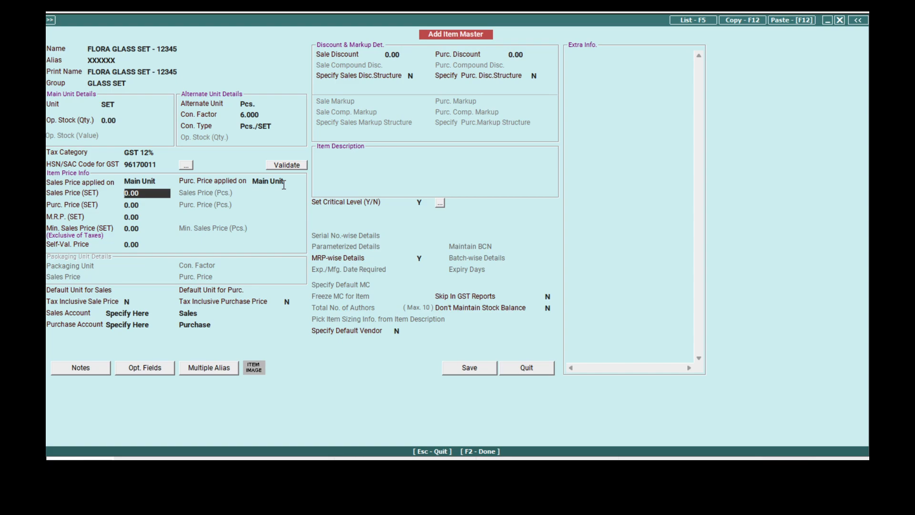
type("8000")
key("BackSpace")
key("Return")
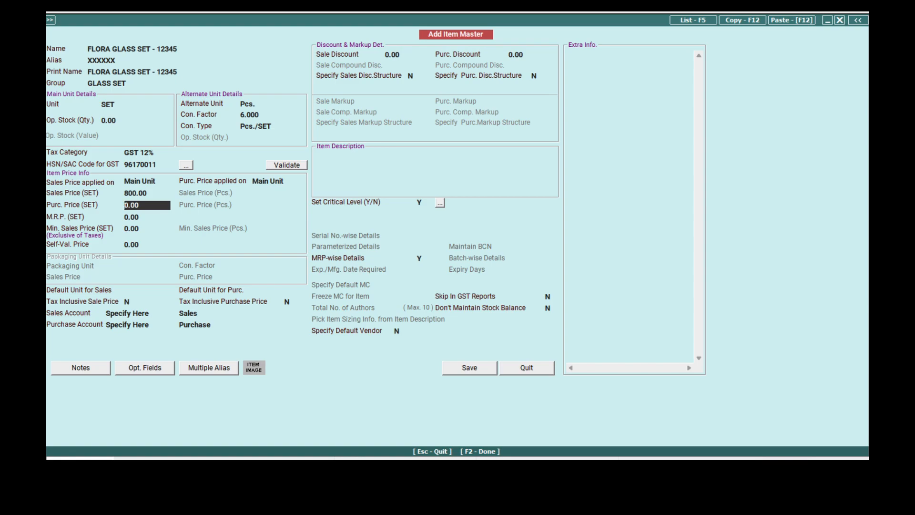
type("600")
key("Return")
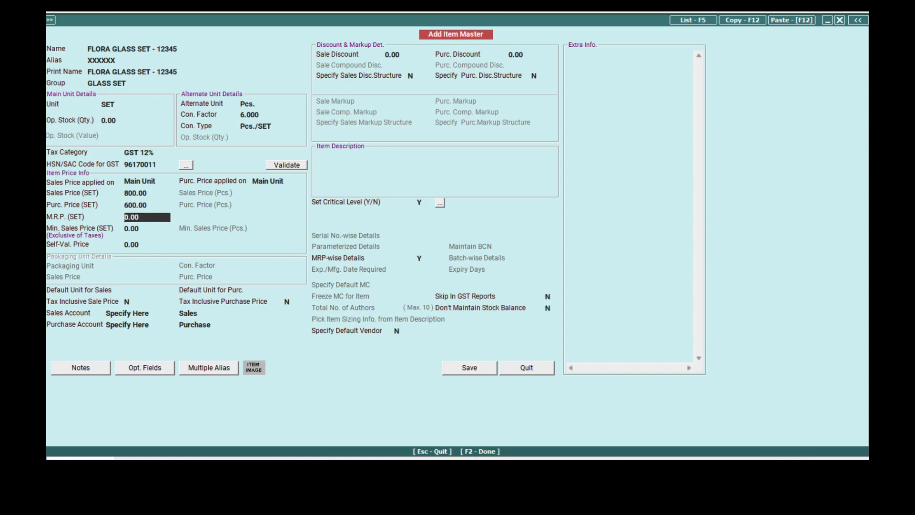
Set the M.R.P. to 1000 and the minimum sales price to 700 per SET.
type("1000")
key("Return")
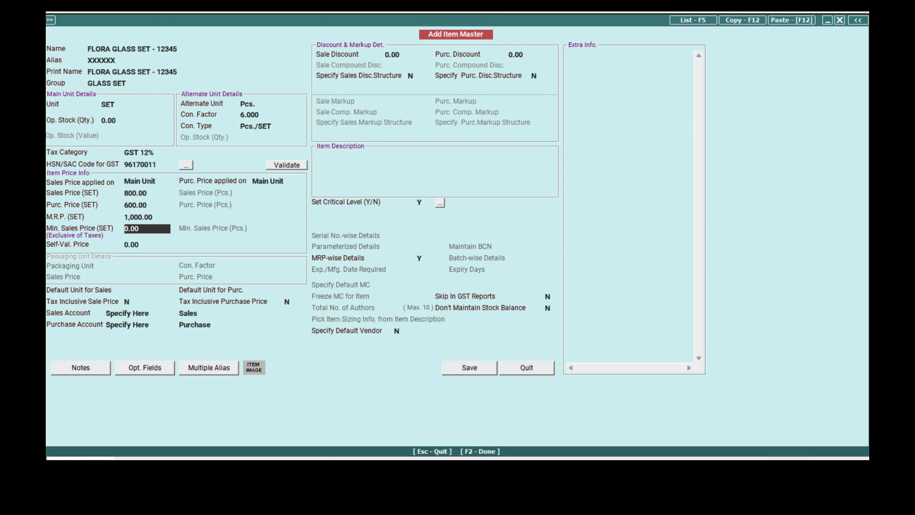
type("700")
key("Return")
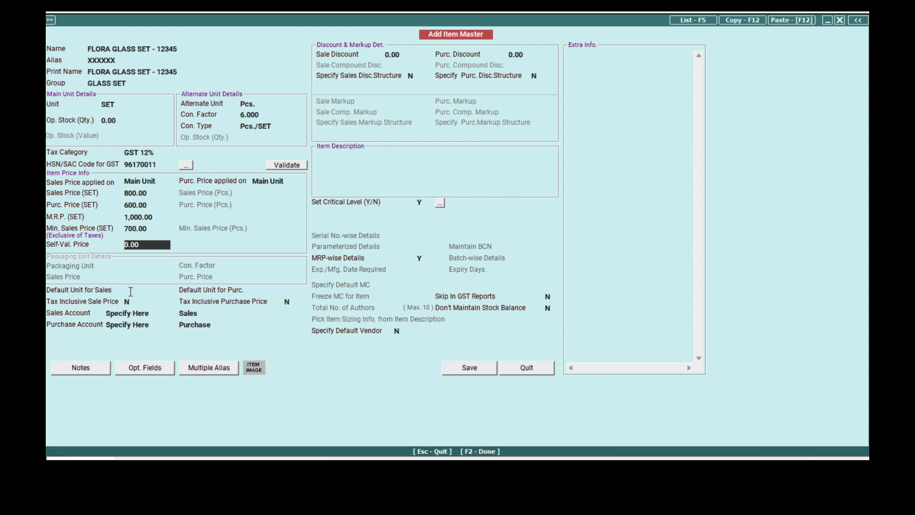
Set Main Unit as the default unit for both sales and purchase, and mark the sale price as tax inclusive with Y.
key("Return")
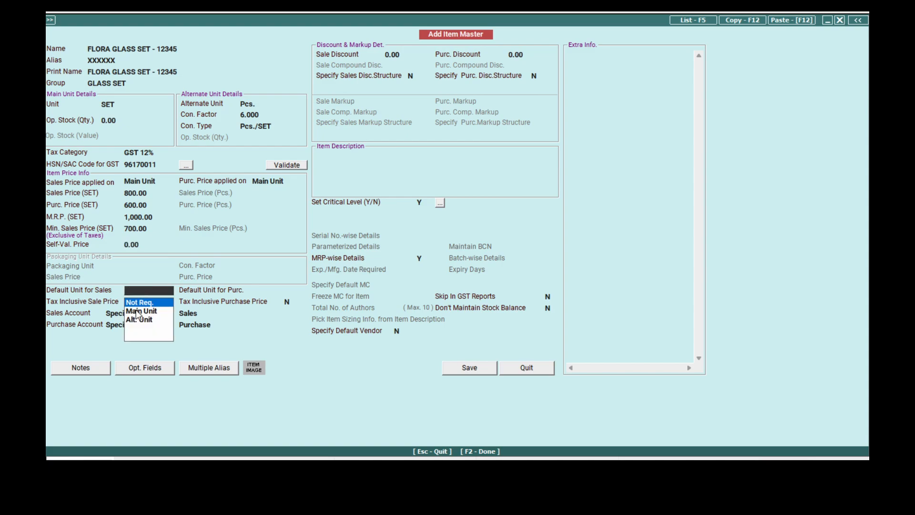
left_click(137, 310)
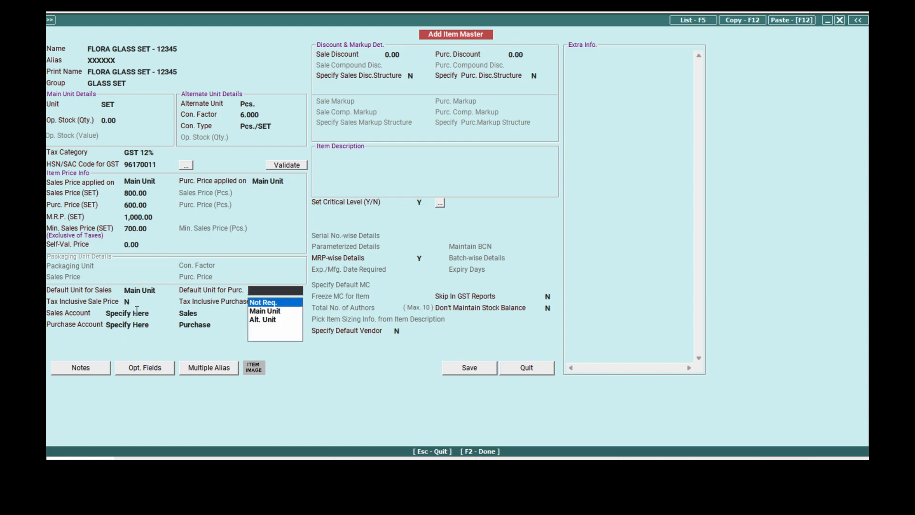
left_click(270, 311)
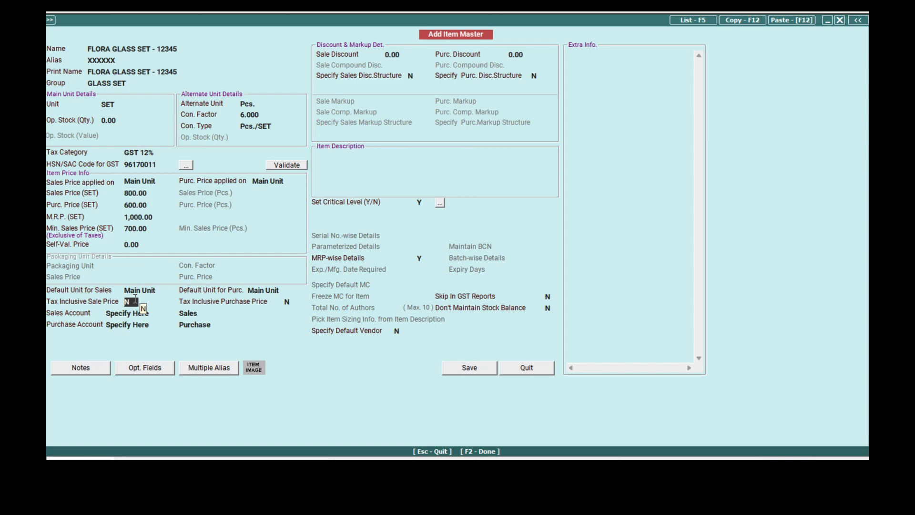
type("Y")
Try a sale discount of 10 for the item and clear the entry again.
left_click(404, 54)
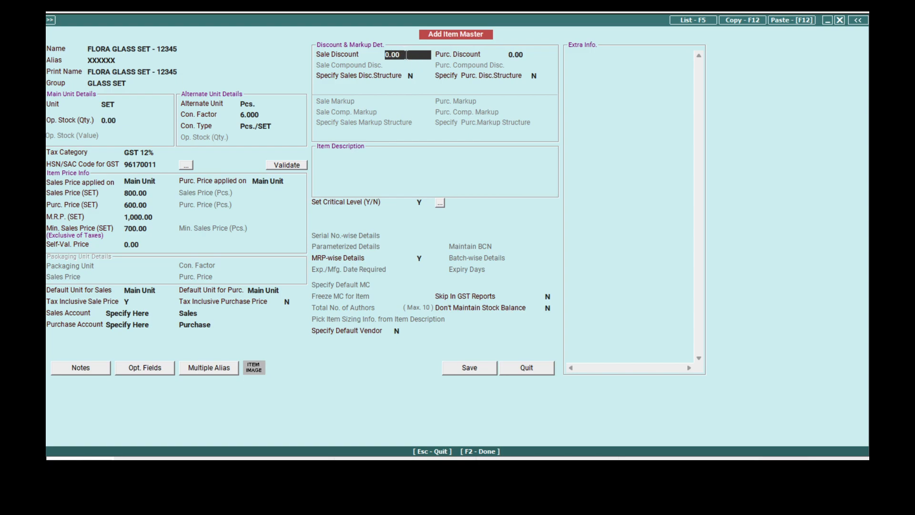
key("BackSpace")
key("BackSpace")
key("BackSpace")
key("BackSpace")
type("10")
key("BackSpace")
key("BackSpace")
View the item's critical level settings for quantities and days, and close them without saving.
left_click(422, 202)
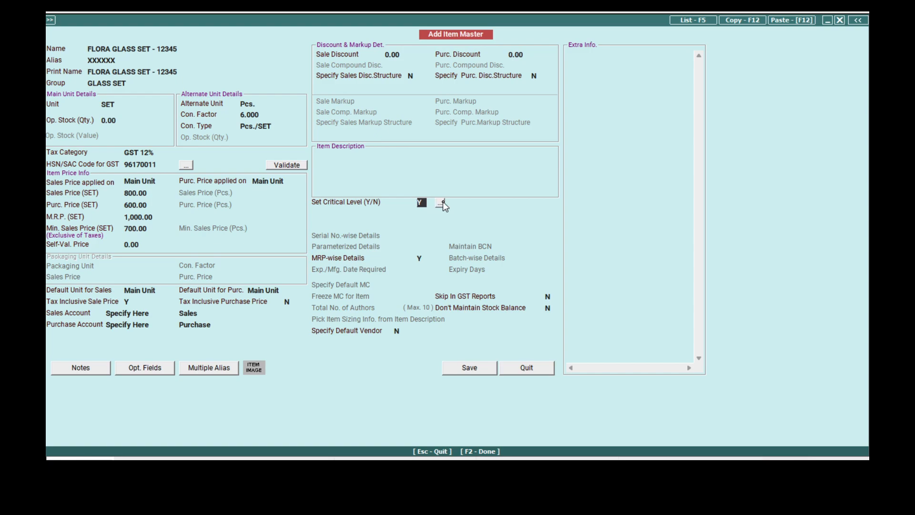
left_click(442, 202)
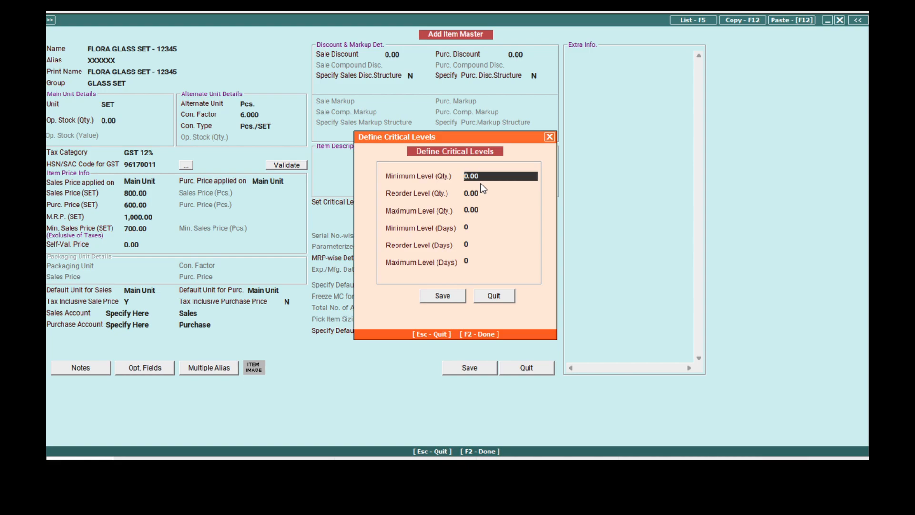
left_click(494, 296)
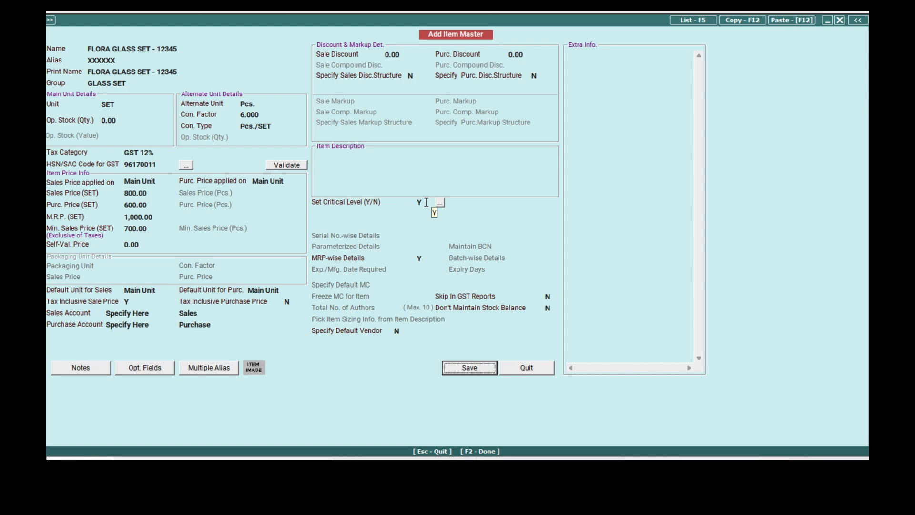
Switch MRP-wise details to N and back to Y, save the item master, and leave the blank new item form.
left_click(420, 260)
type("N")
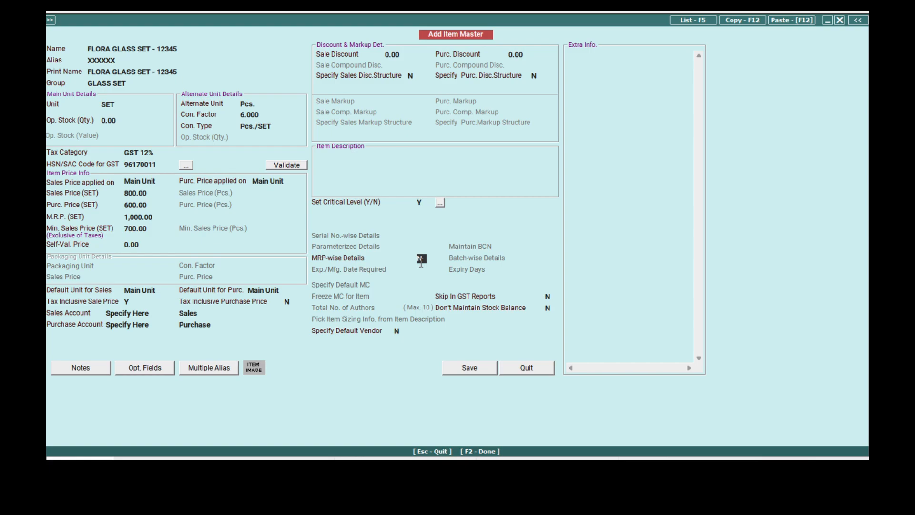
type("Y")
left_click(471, 370)
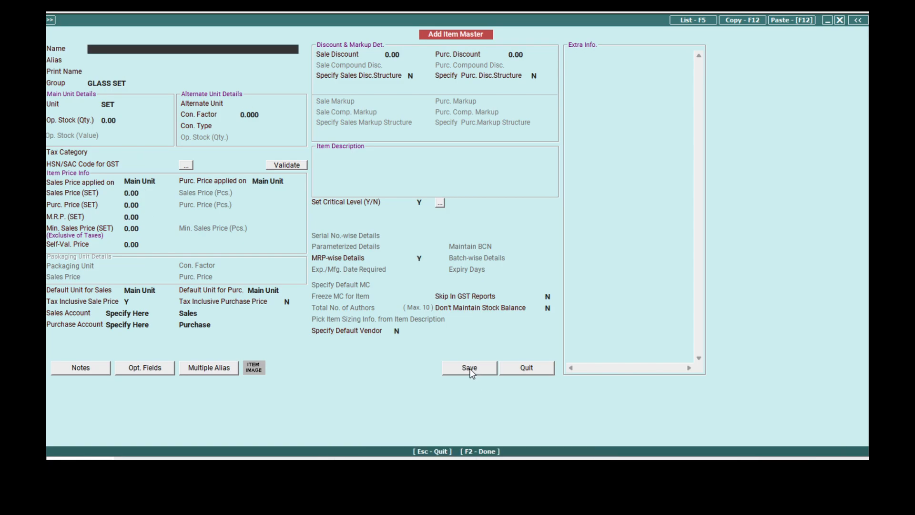
key("Escape")
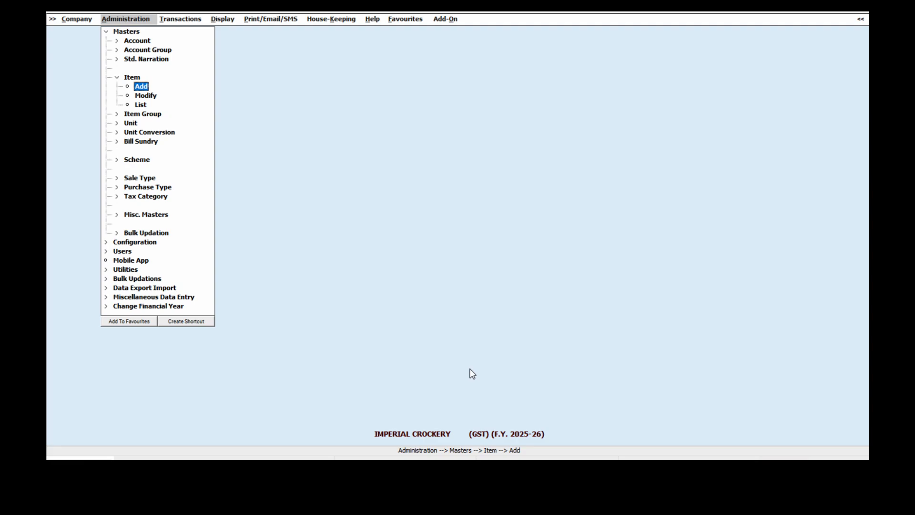
Move from the item masters to the Transactions section, at Sales.
key("Down")
key("Right")
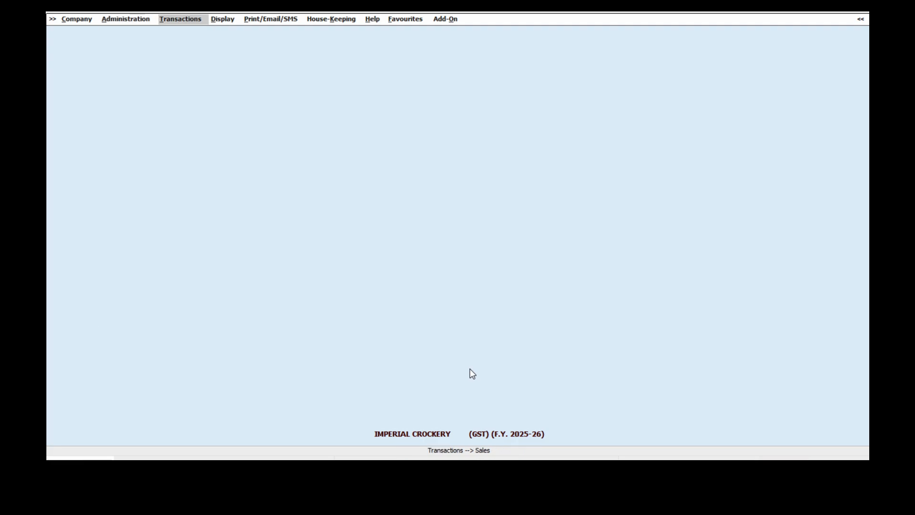